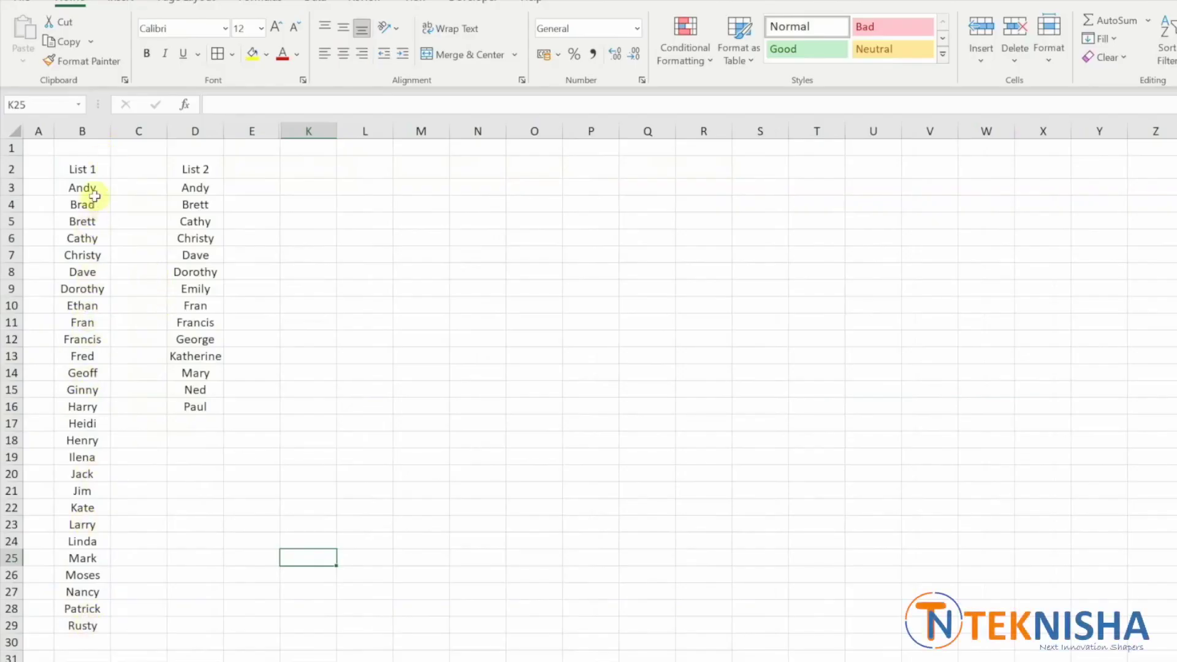
Step: Highlight the List 1 and List 2 names, then clear the selection
drag(93, 192, 99, 626)
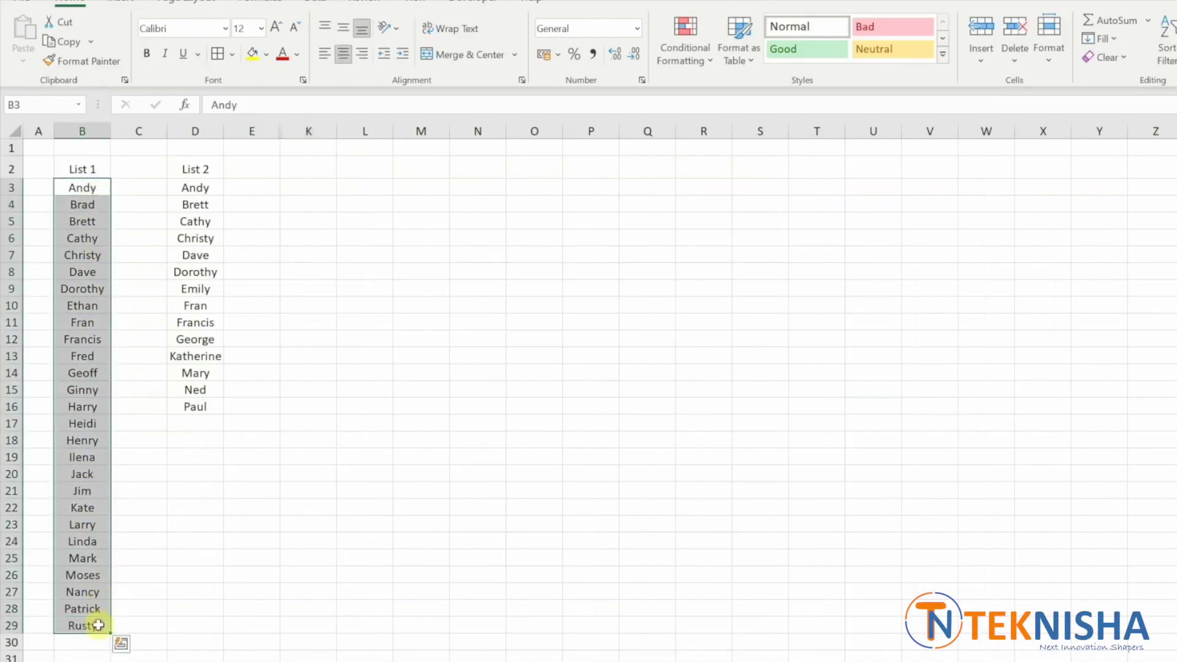
drag(197, 190, 198, 402)
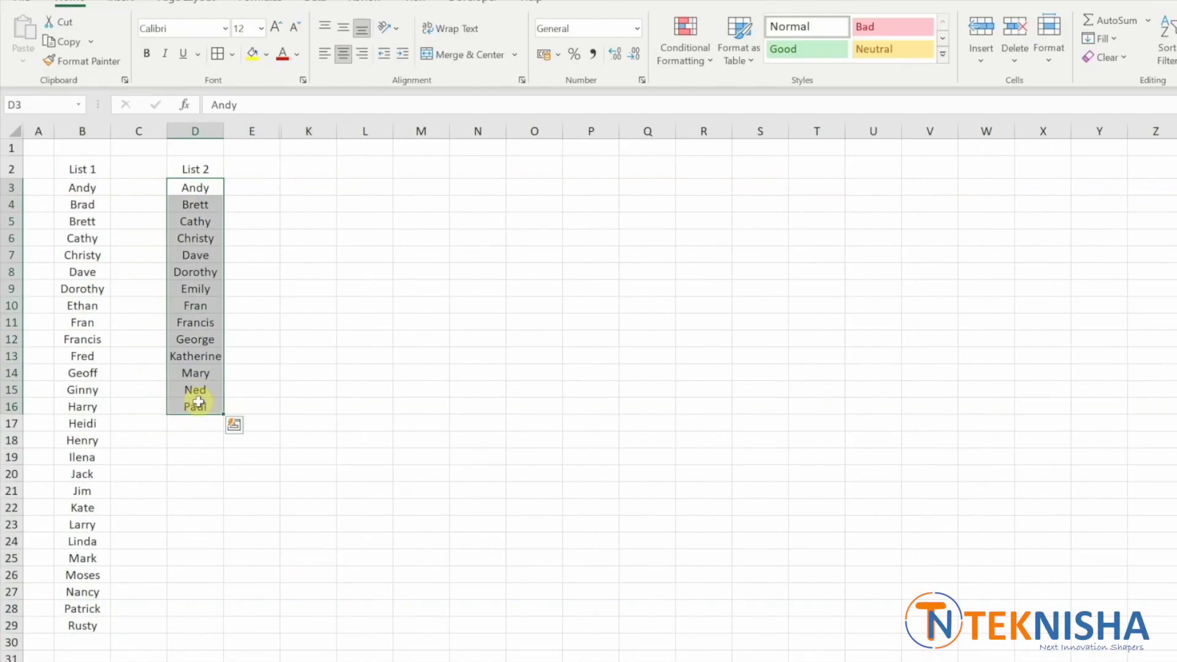
click(182, 471)
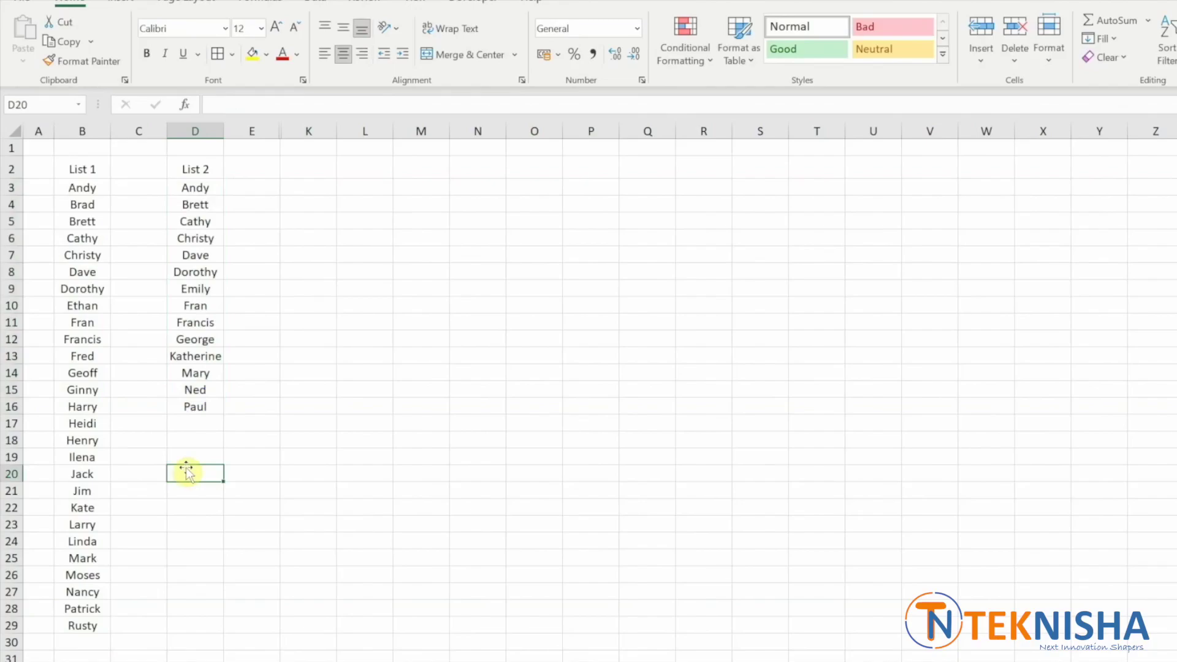
Step: Format List 1 as a blue table with a header row
click(75, 187)
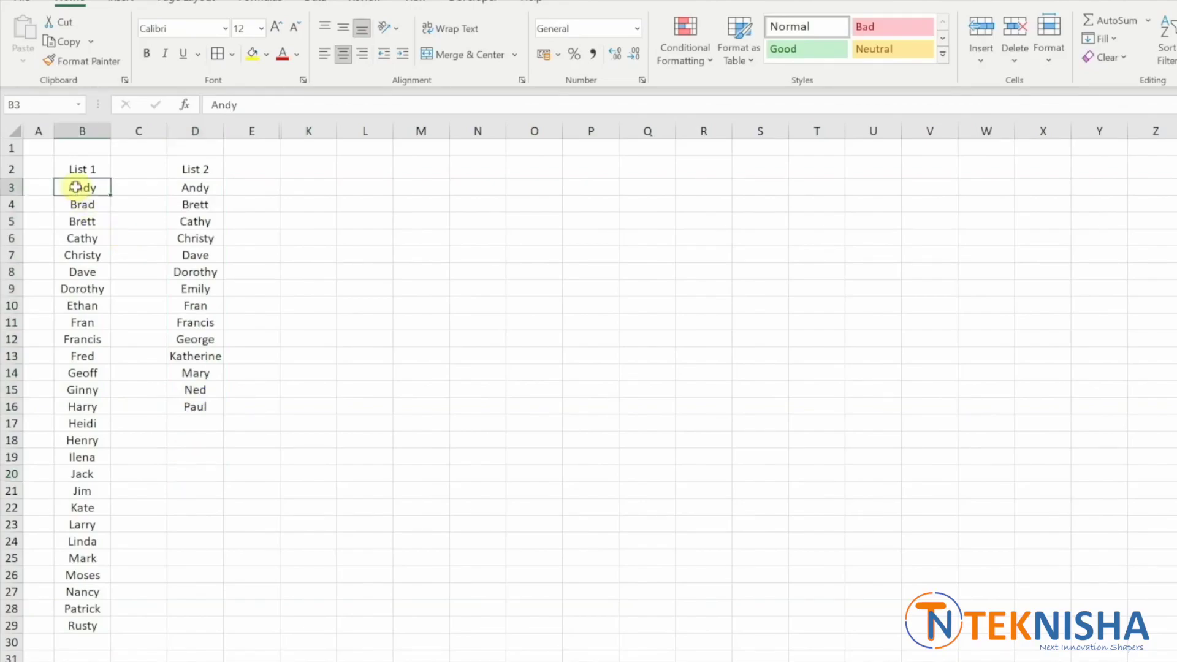
click(753, 63)
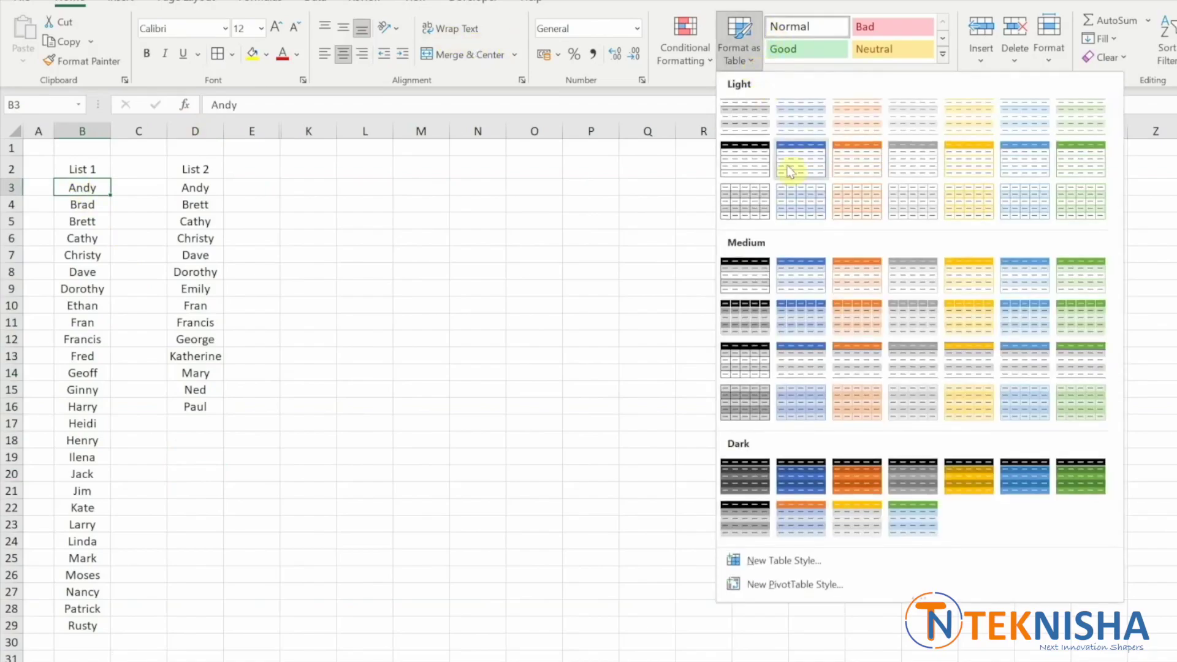
click(795, 326)
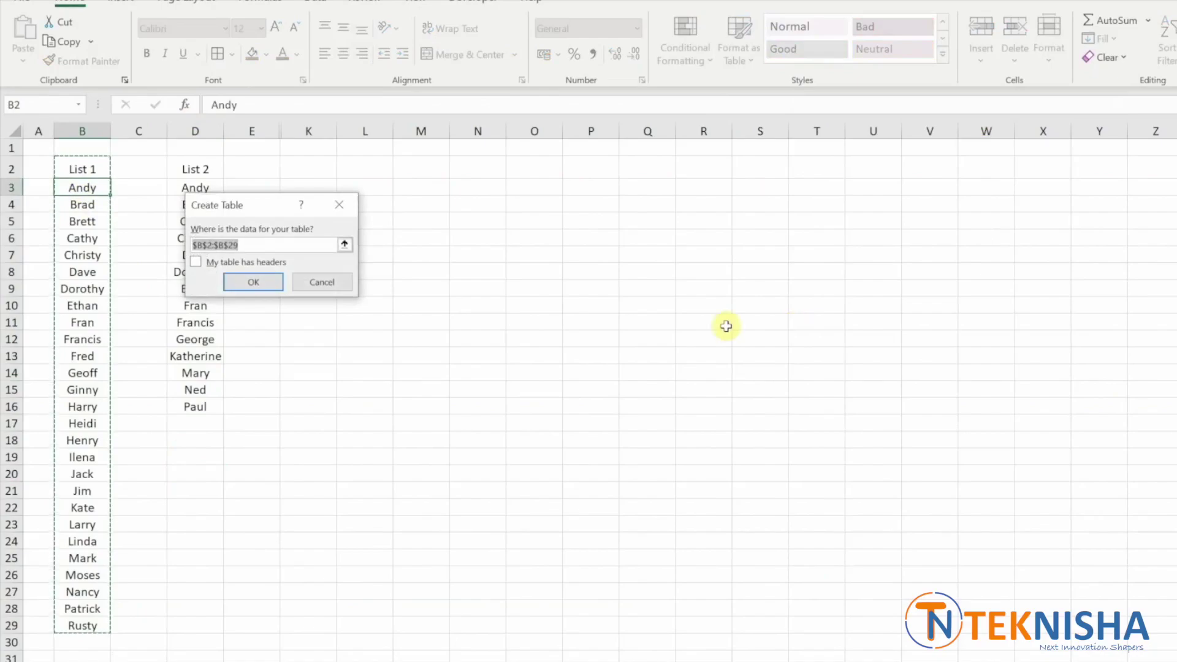
click(195, 262)
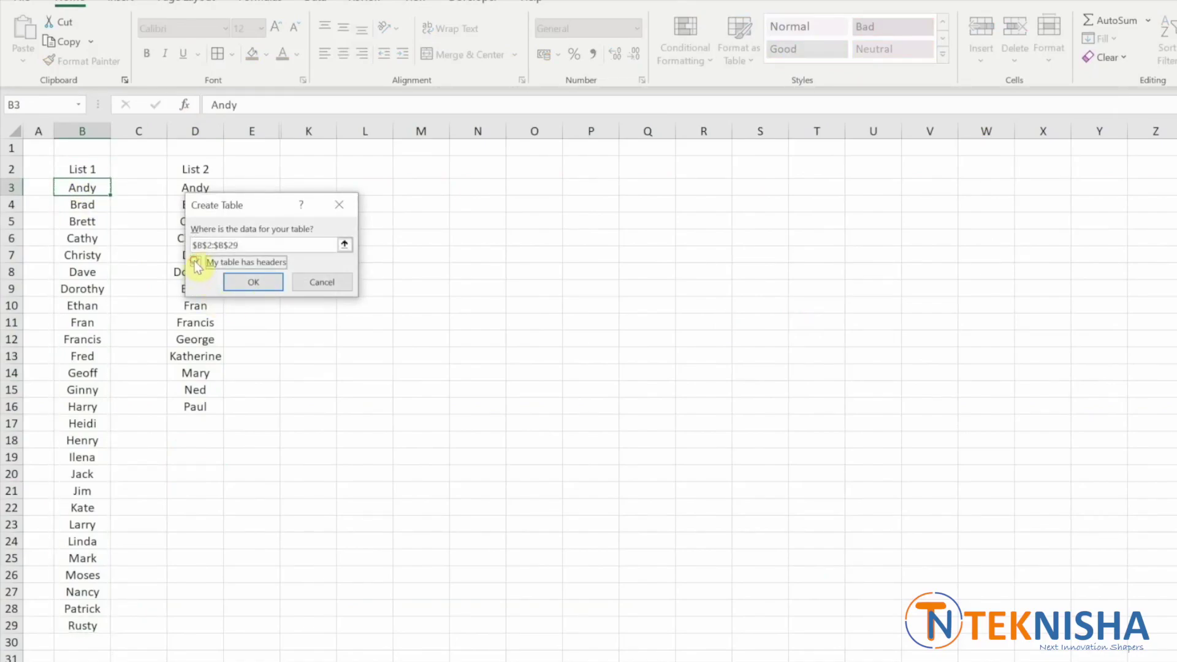
click(256, 283)
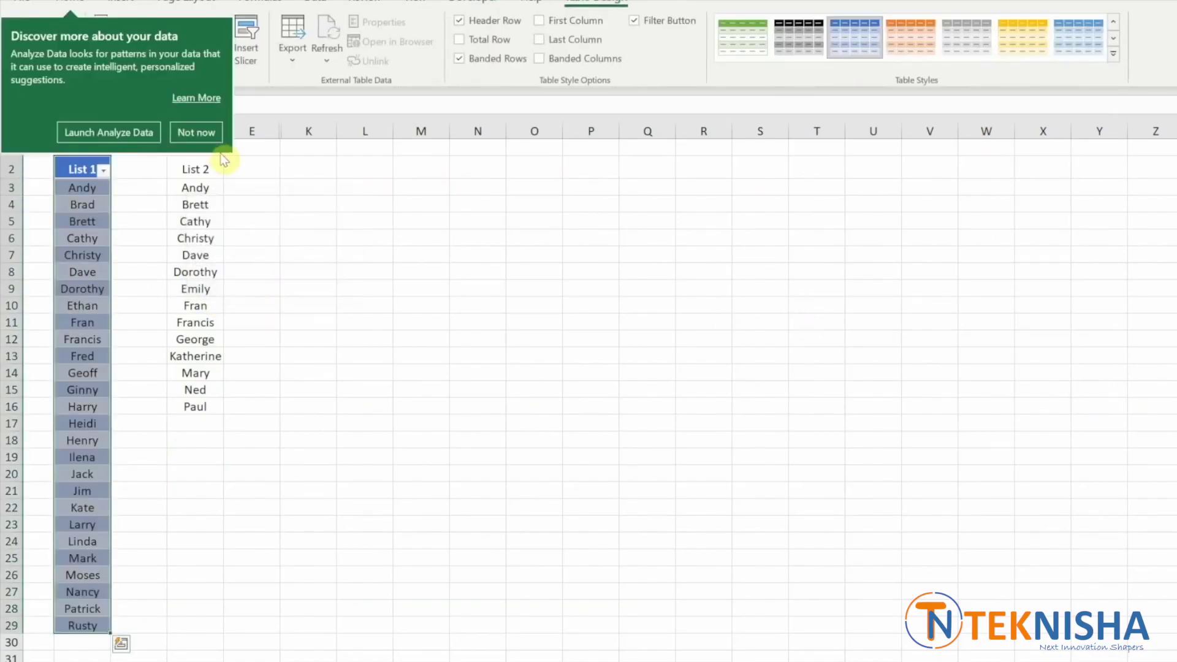
click(205, 132)
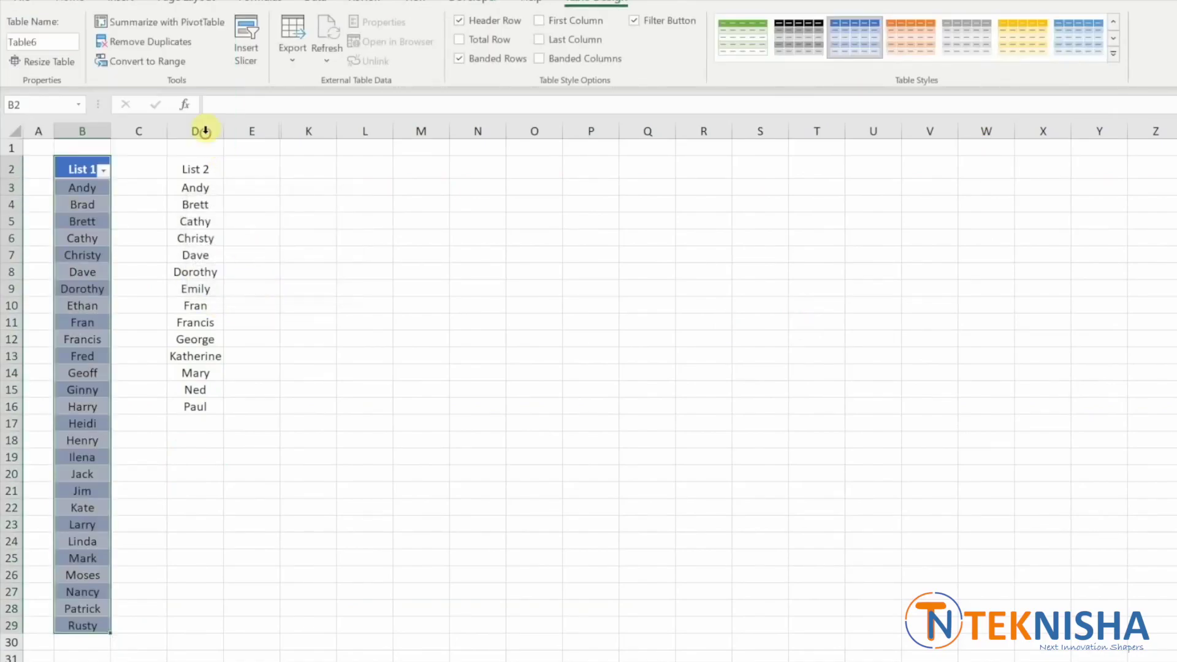
Step: Format List 2 as an orange table with a header row
click(196, 189)
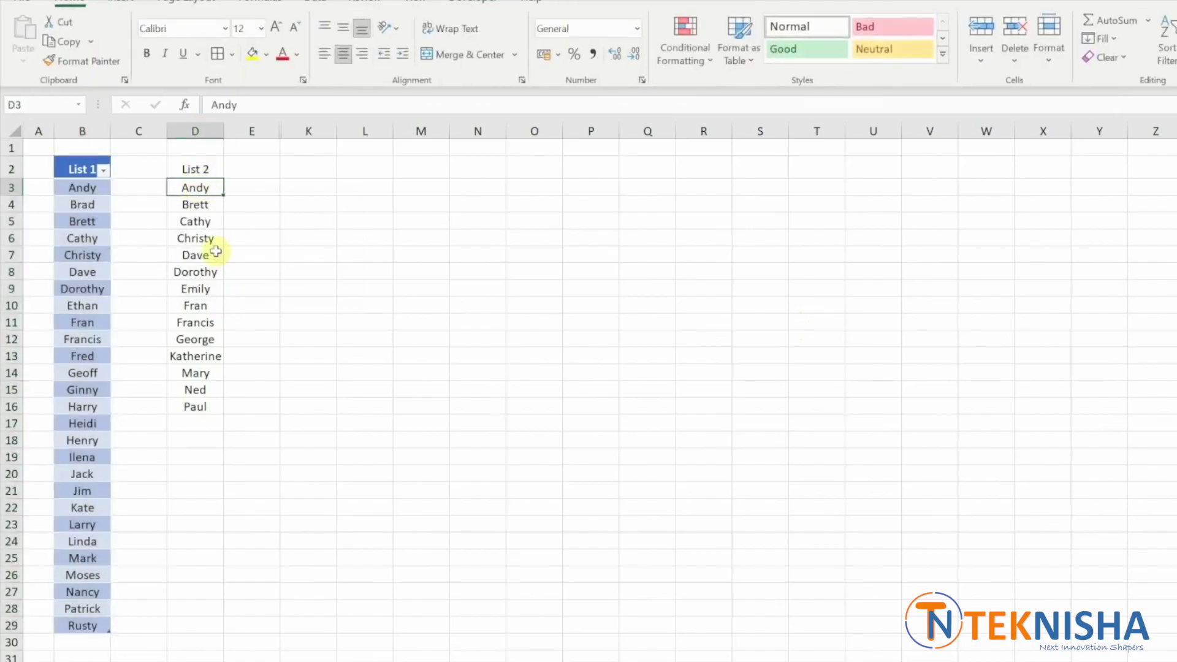
click(753, 56)
click(855, 318)
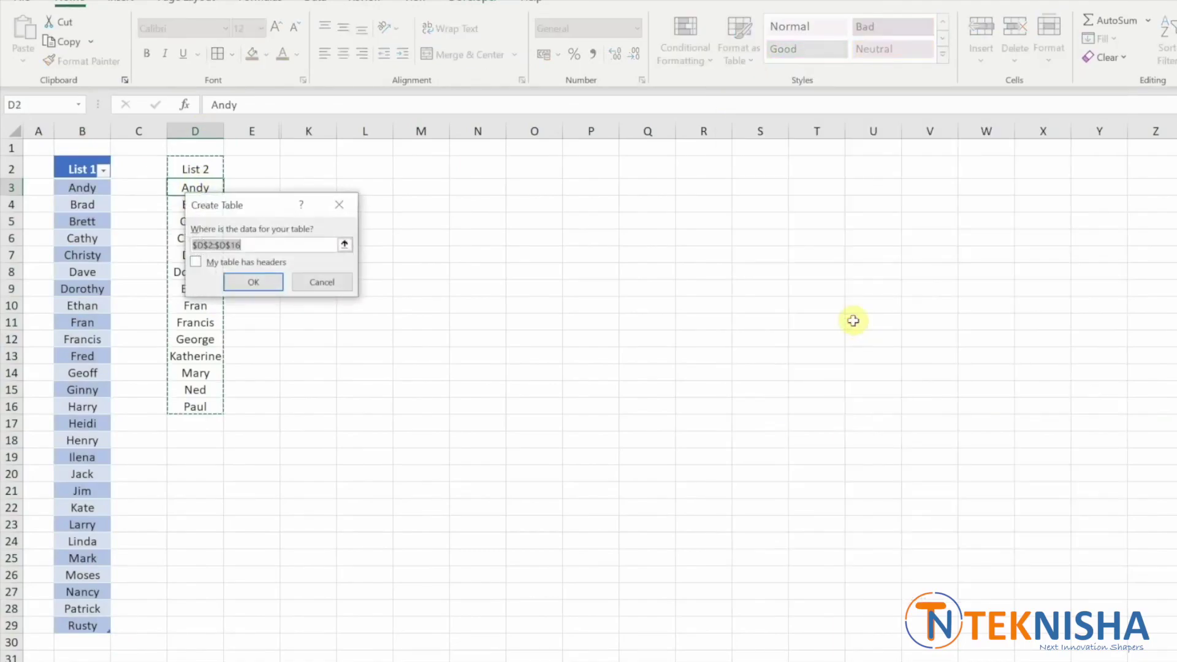
click(196, 263)
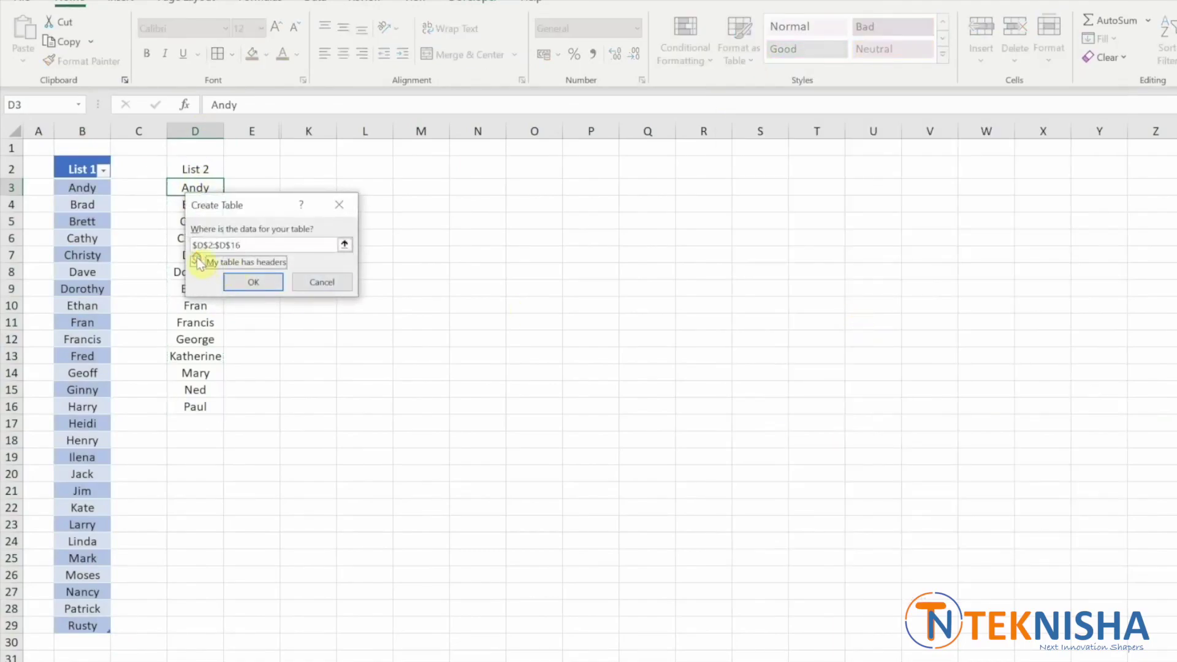
click(263, 283)
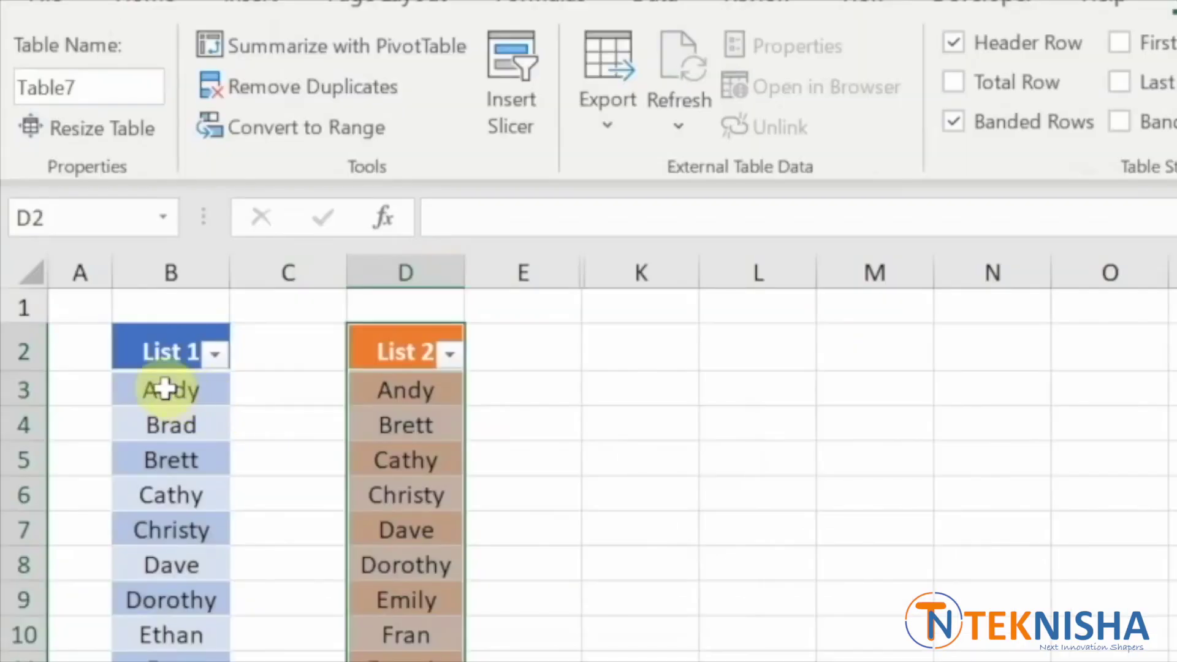
click(77, 187)
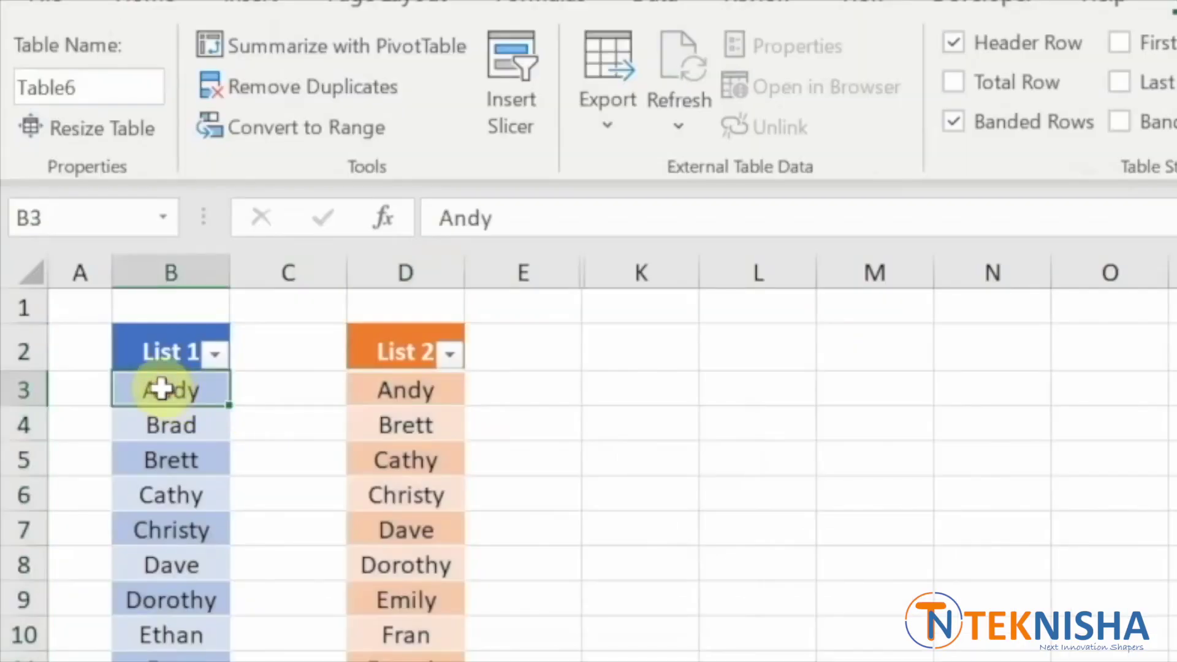
Step: Rename the List 1 table from Table6 to List1
click(99, 85)
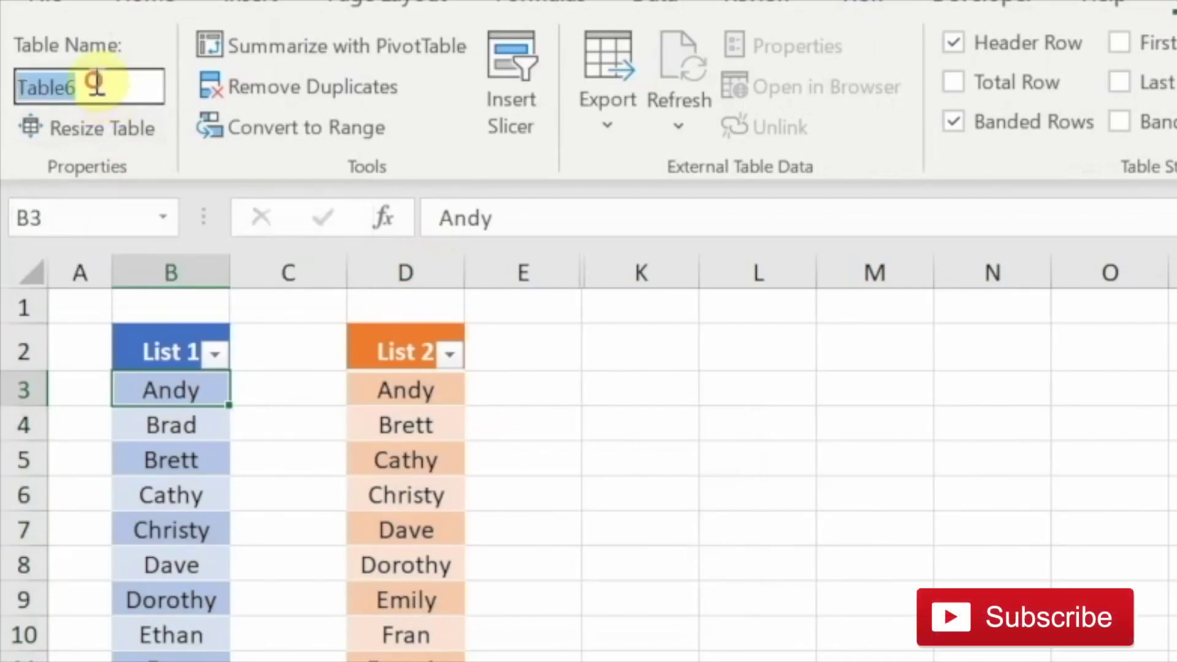
text(List1)
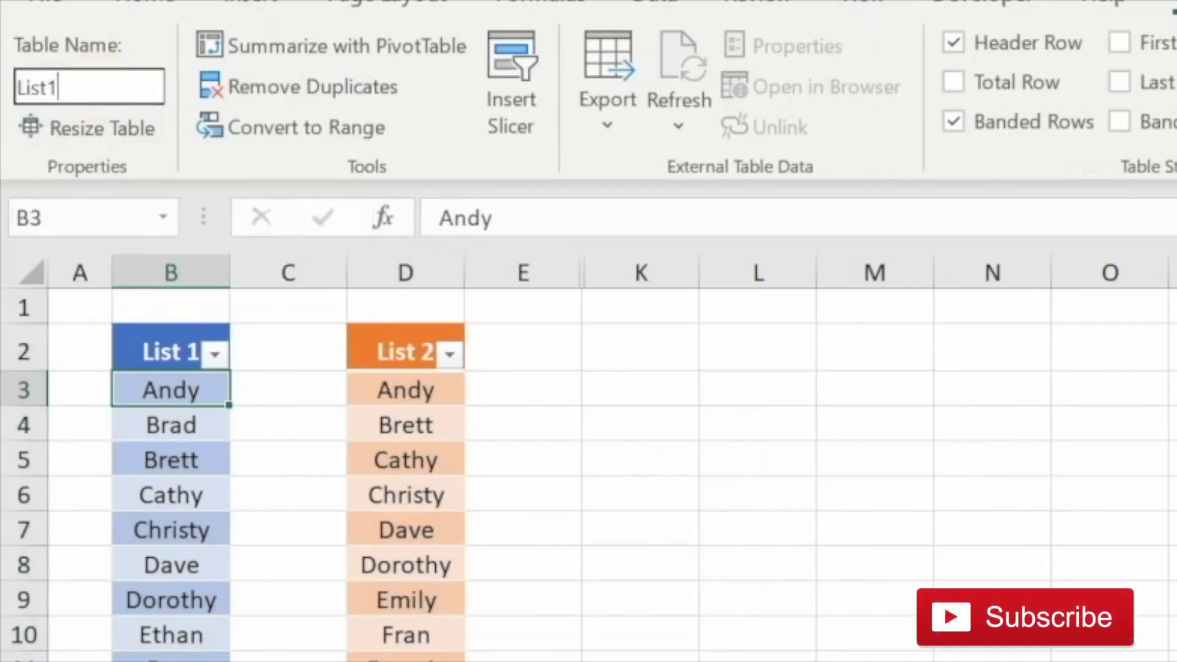
key(Return)
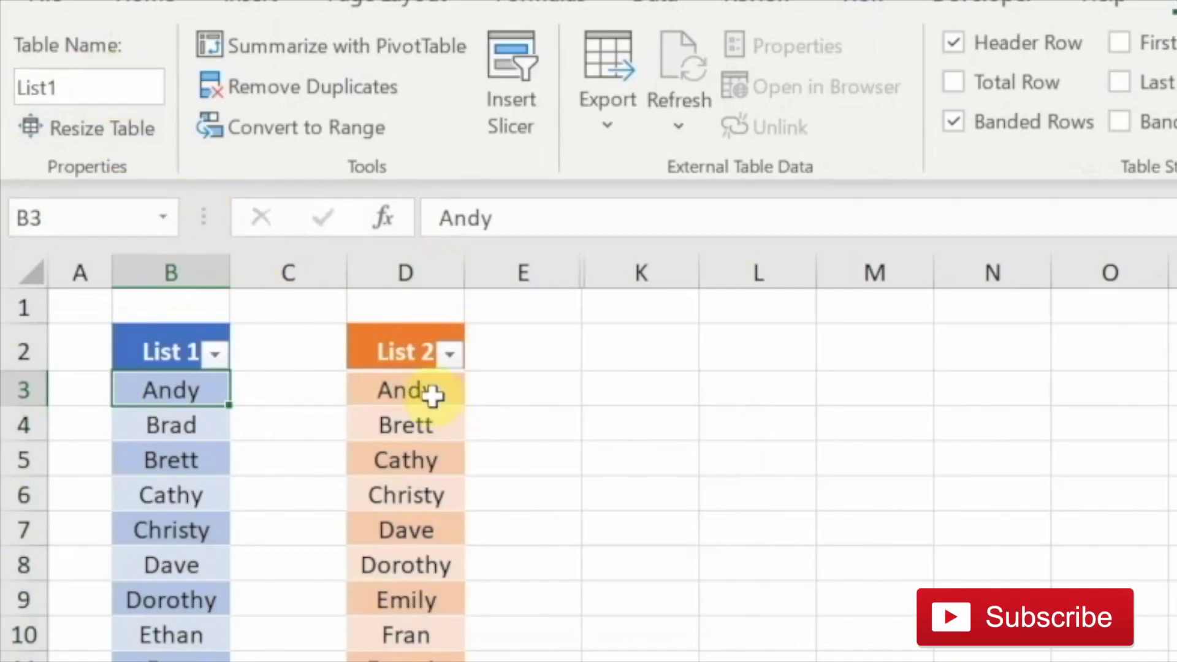
Step: Rename the List 2 table from Table7 to List2
click(432, 396)
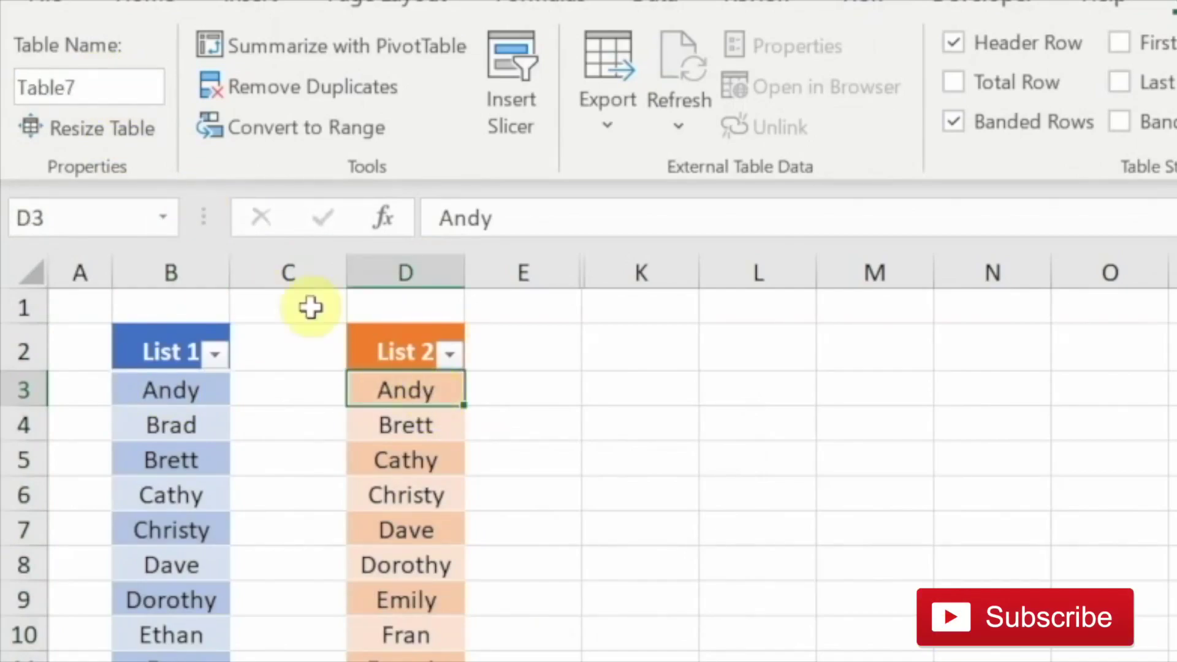
click(79, 86)
click(88, 86)
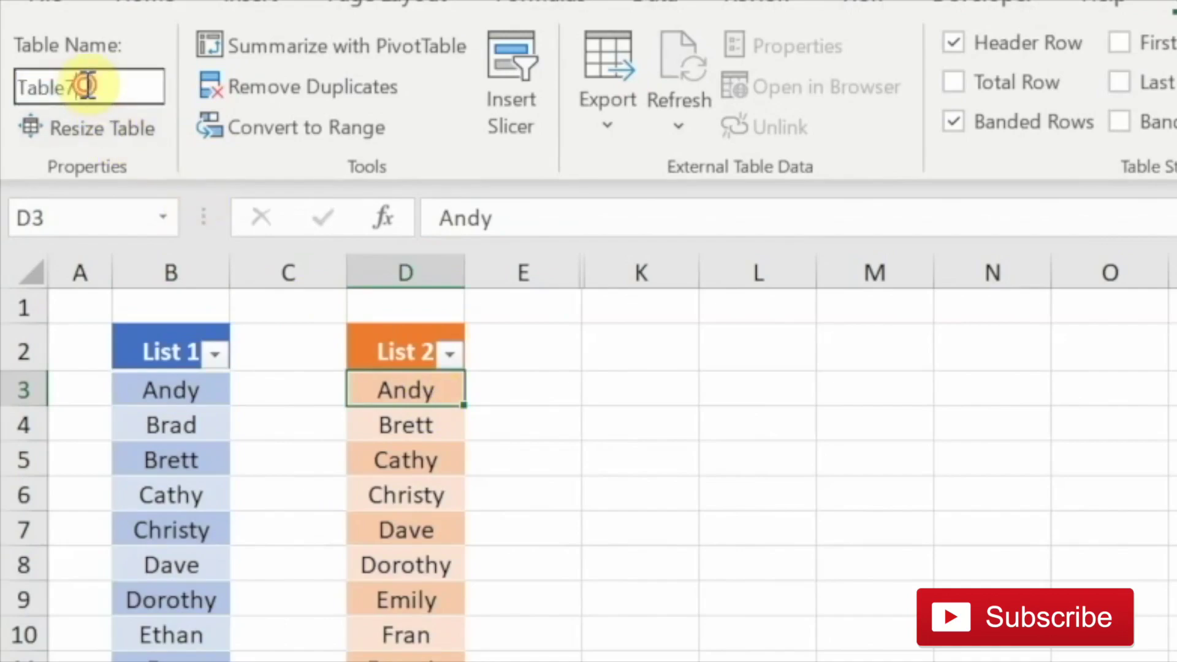
drag(88, 86, 6, 81)
text(List2)
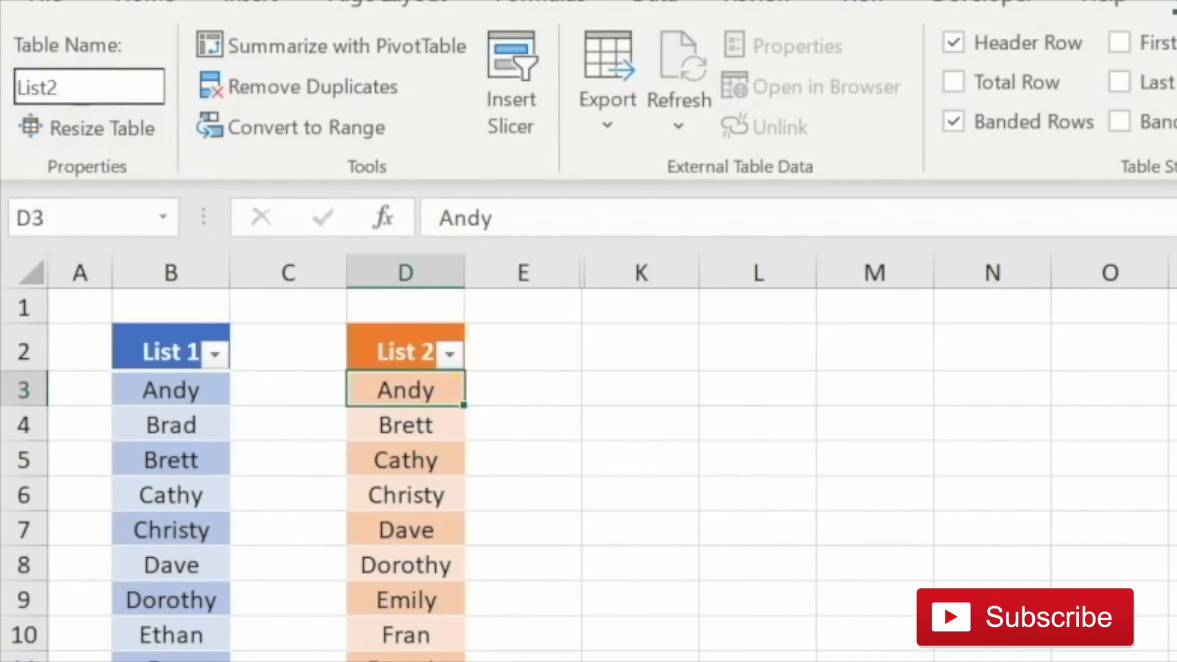
key(Return)
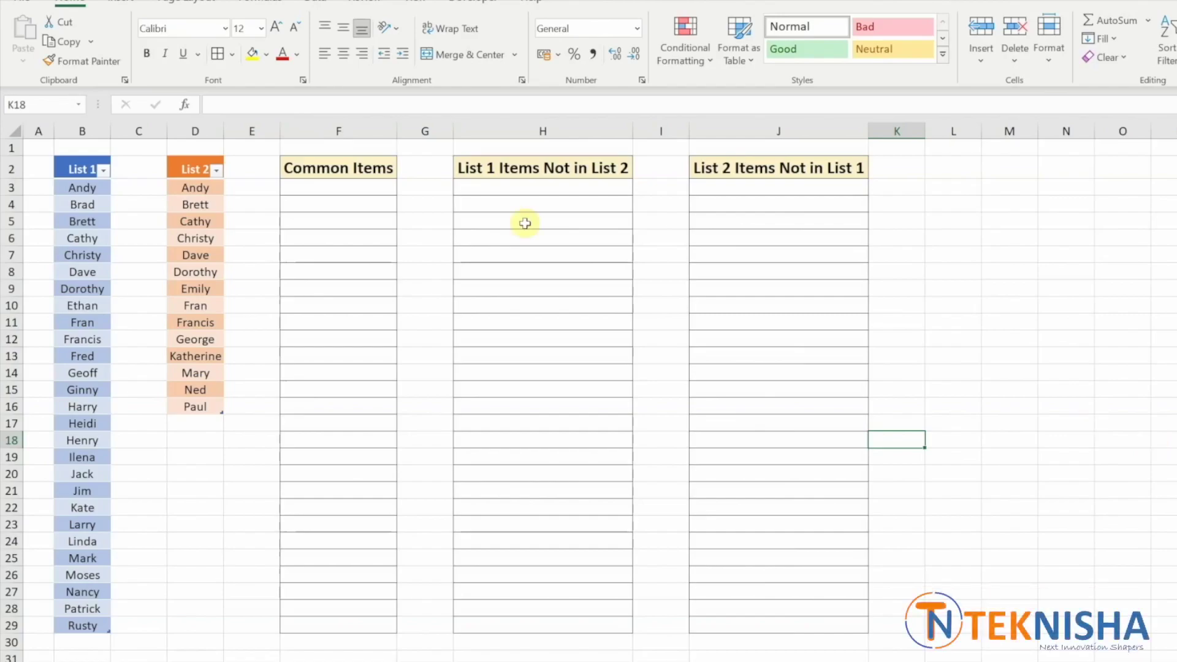
Step: Select F3, the first cell under the Common Items heading
click(323, 189)
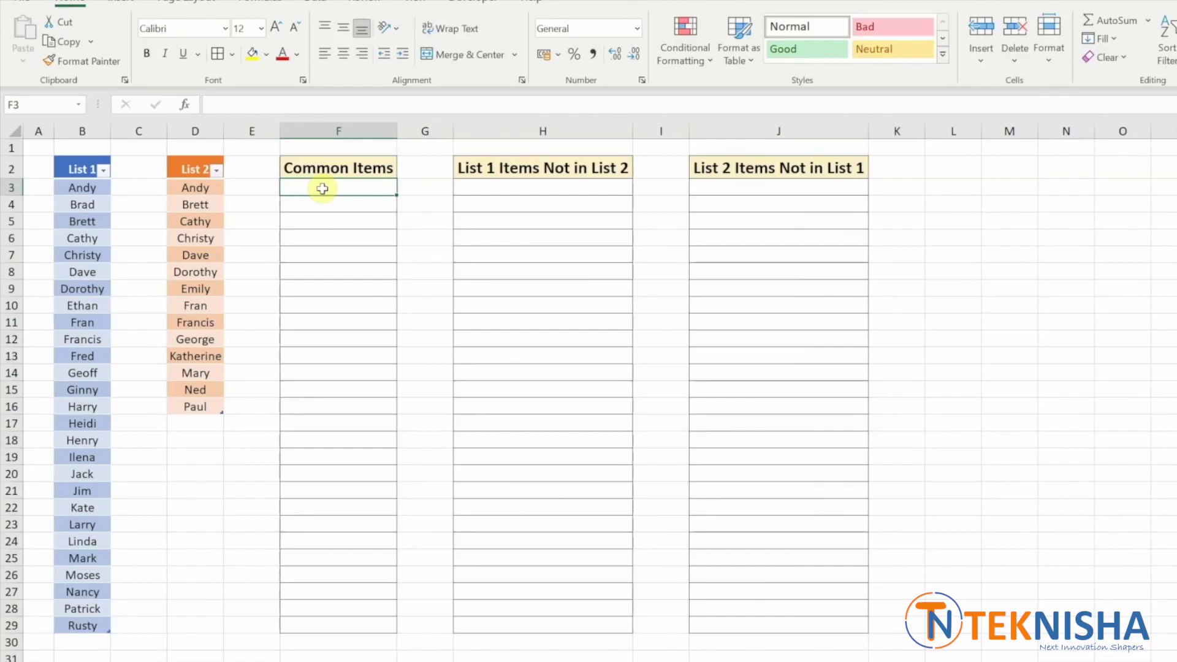
Step: Enter =XMATCH(List1[List 1],List2[List 2],0) in F3 to spill match positions
text(=)
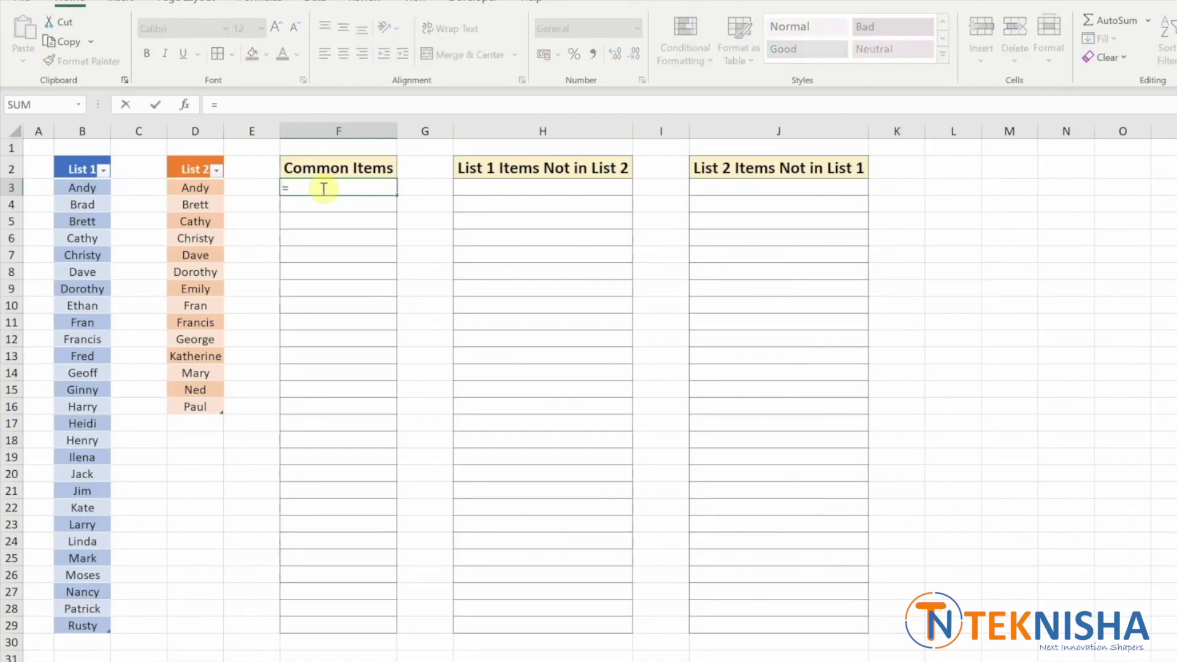
text(xmatch)
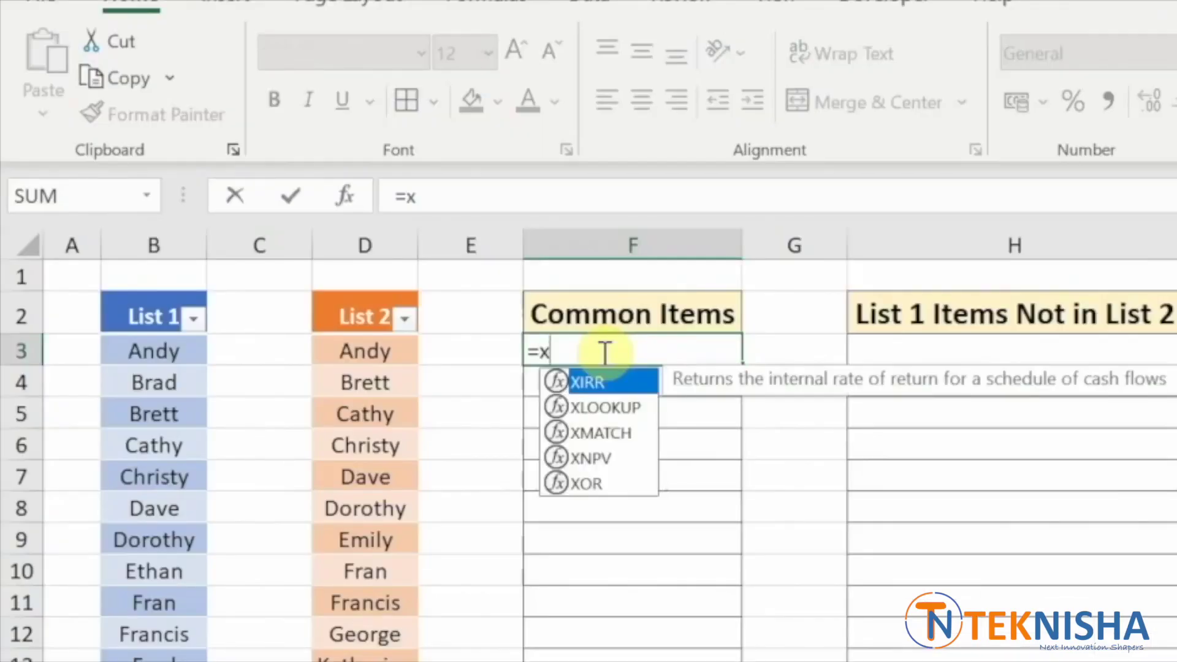
text(()
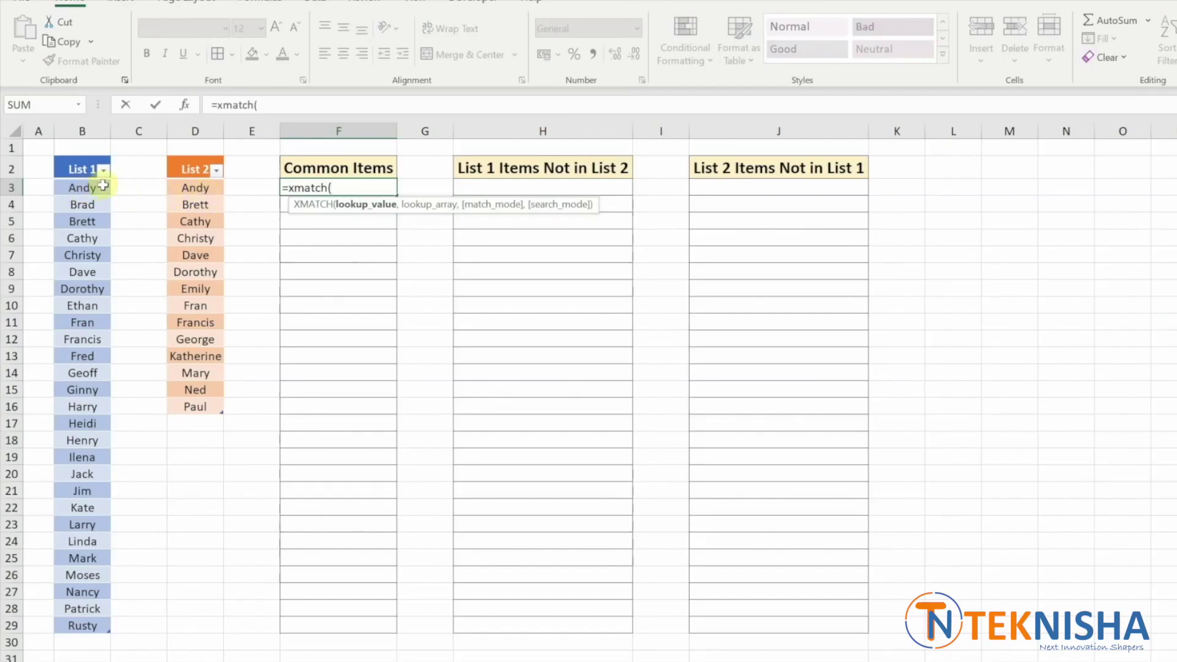
click(84, 187)
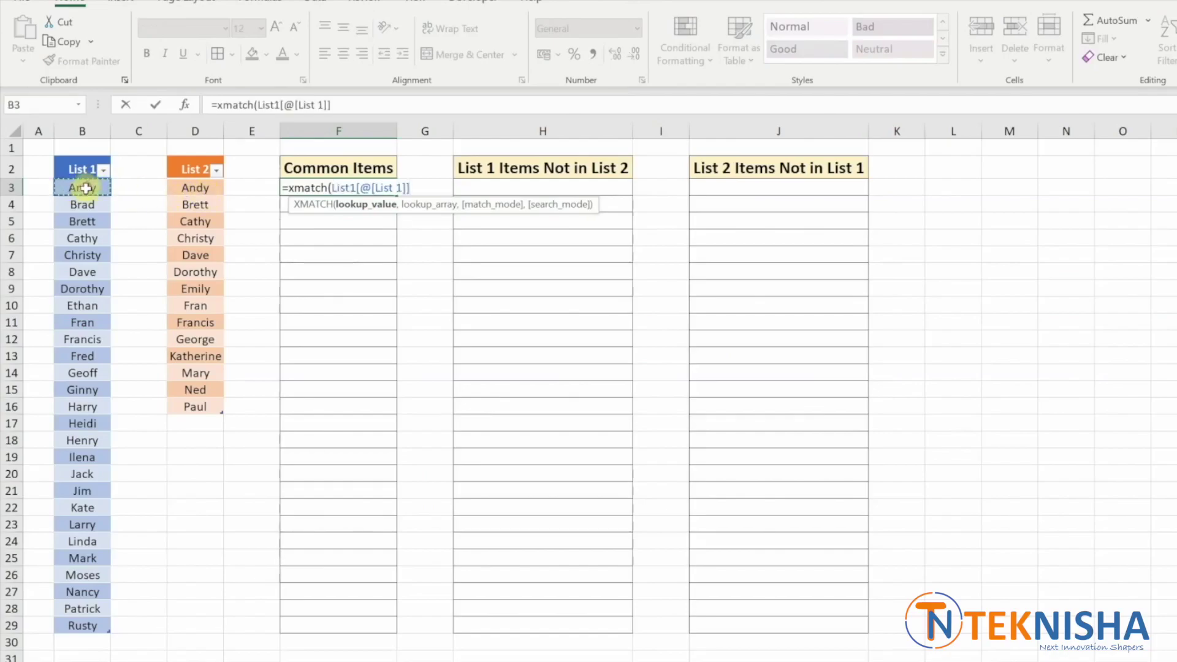
key(shift+Down)
key(shift+Down)
key(shift+Down)
key(shift+Down)
key(shift+Down)
key(shift+Down)
key(shift+Down)
key(shift+Down)
key(shift+Down)
key(shift+Down)
key(shift+Down)
key(shift+Down)
key(shift+Down)
key(shift+Down)
key(shift+Down)
key(shift+Down)
key(shift+Down)
key(shift+Down)
key(shift+Down)
key(shift+Down)
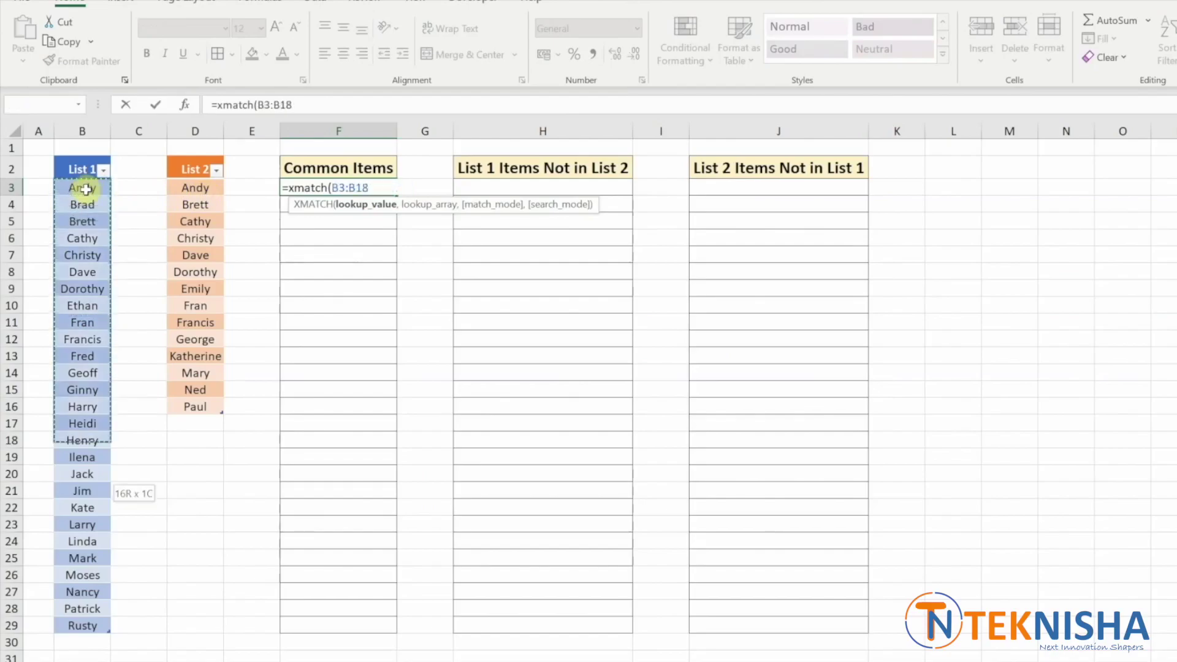
key(shift+Down)
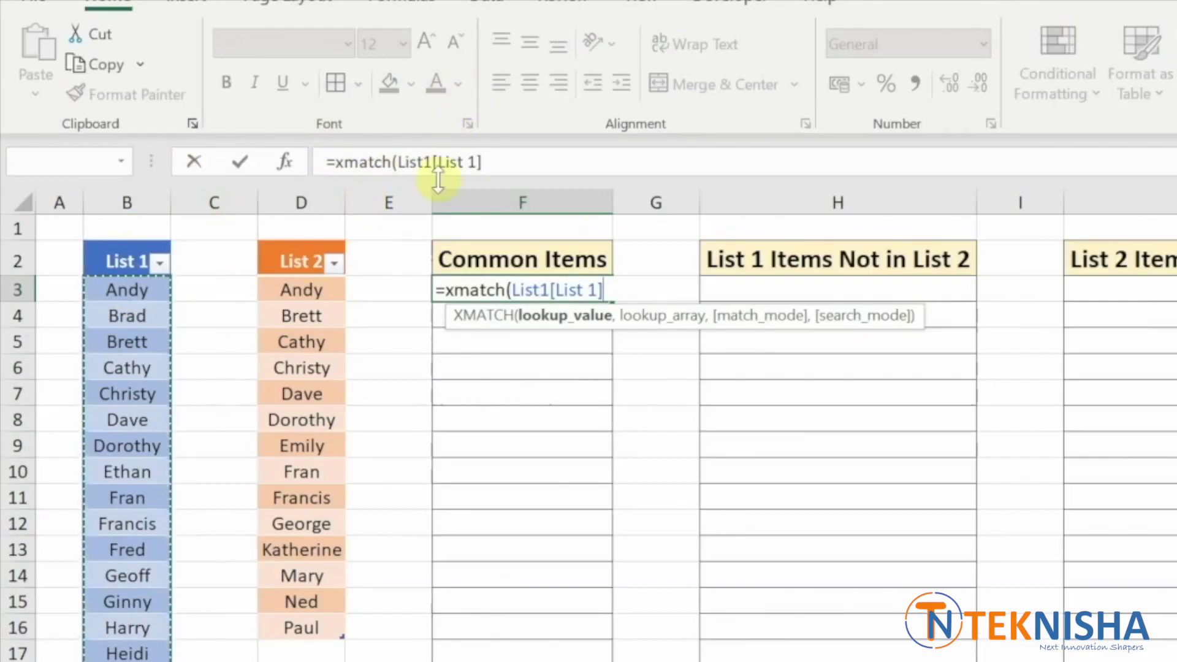
click(519, 161)
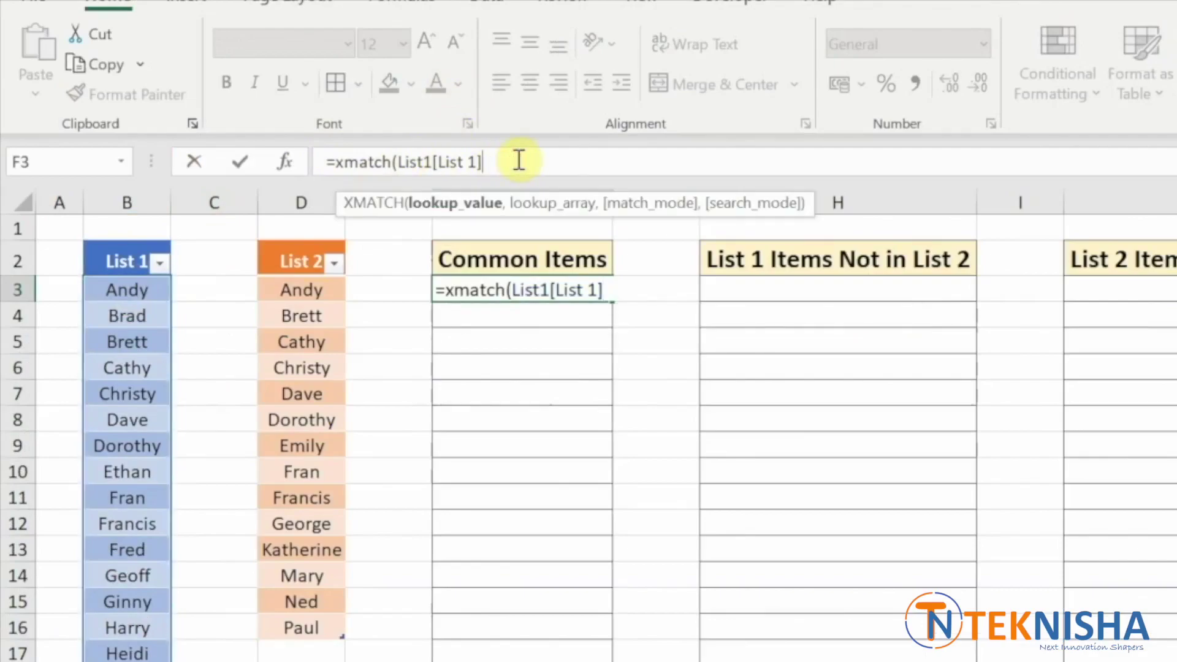
text(,)
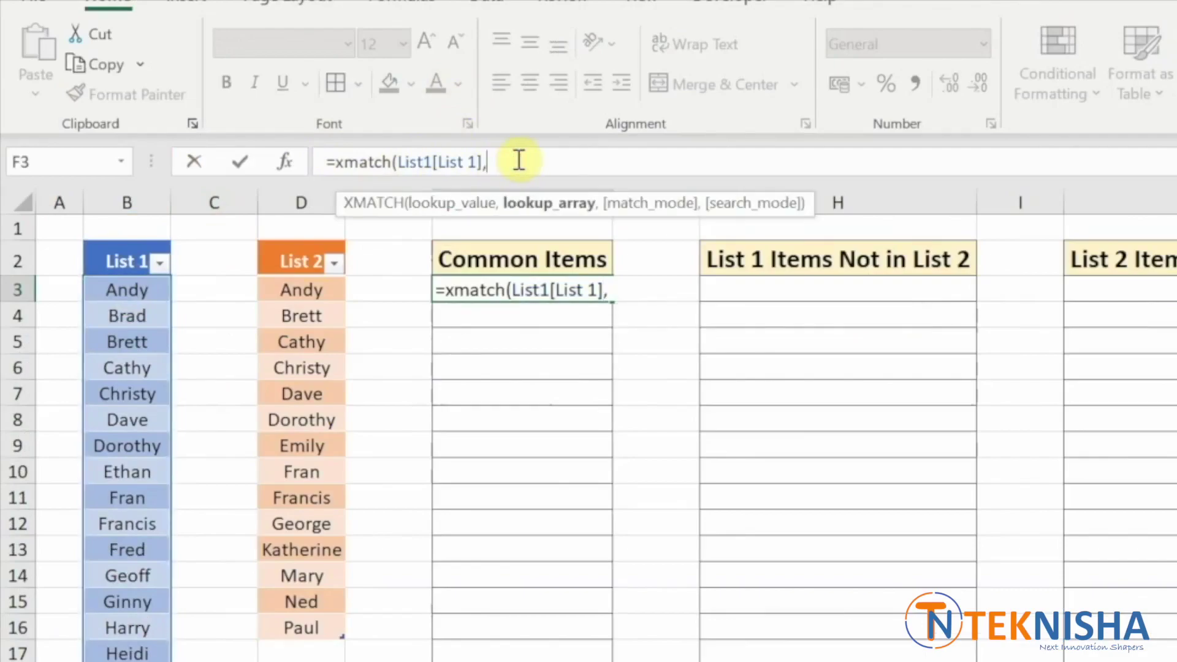
click(307, 239)
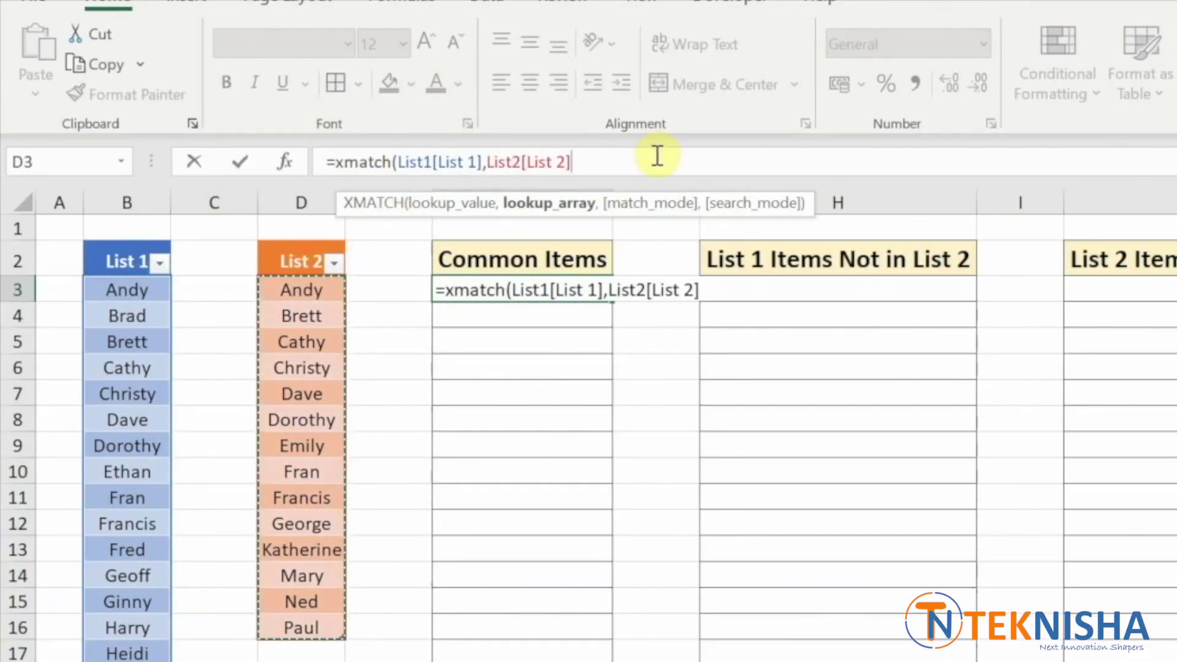
text(,0)
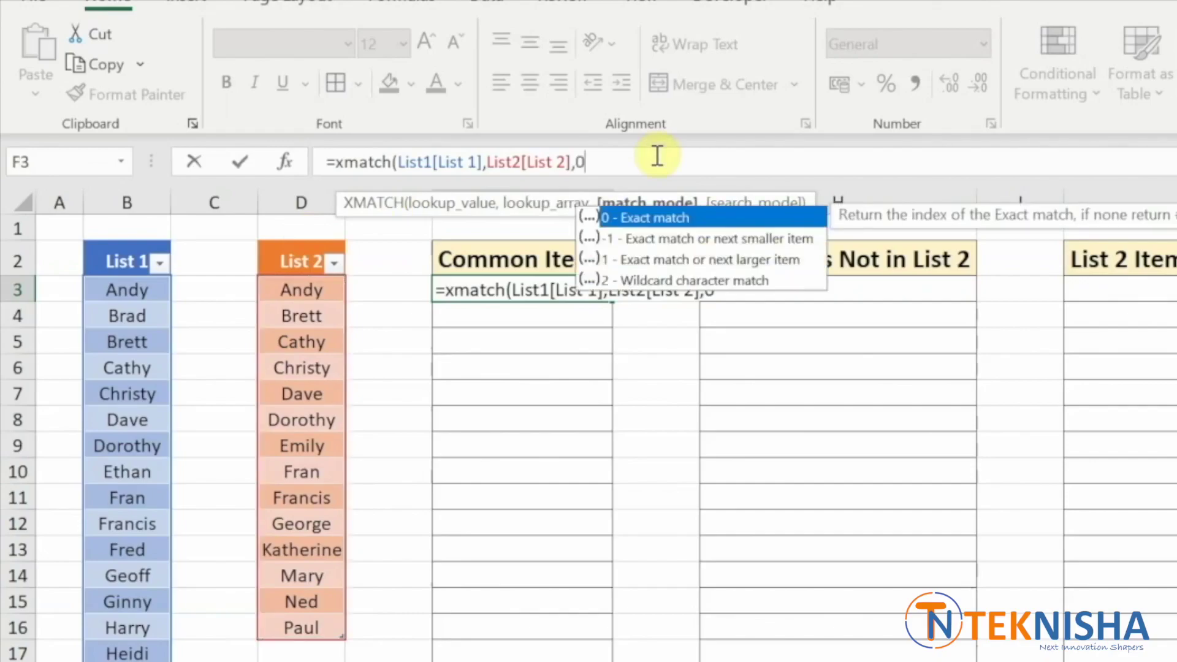
text())
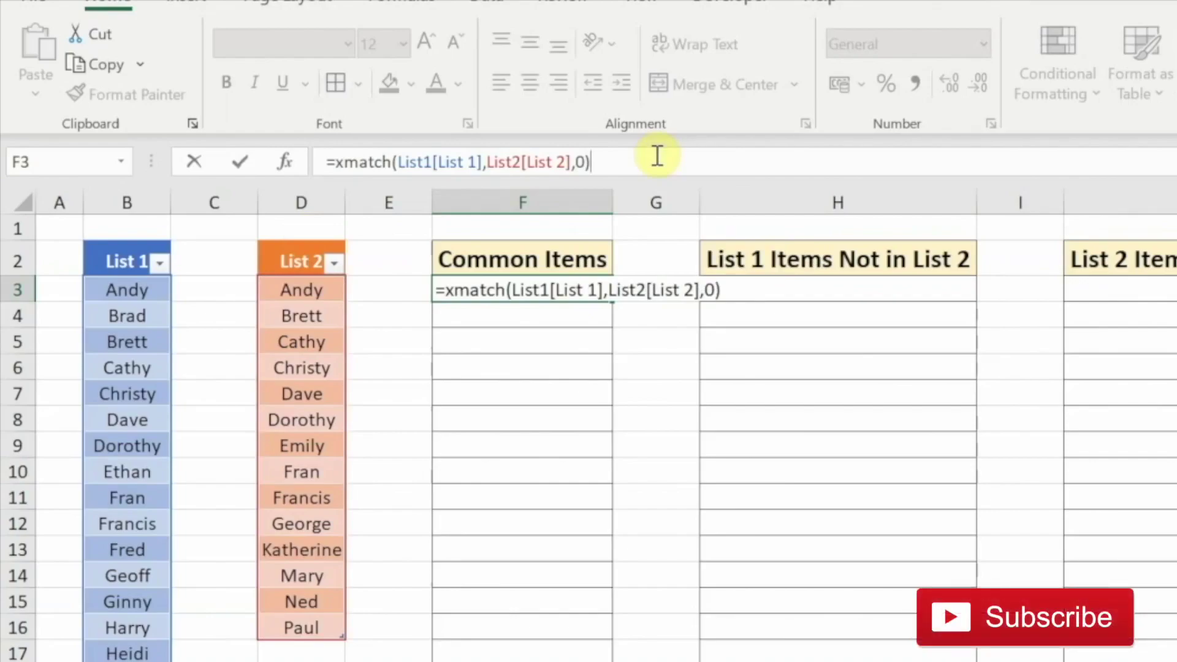
key(ctrl+Return)
key(Return)
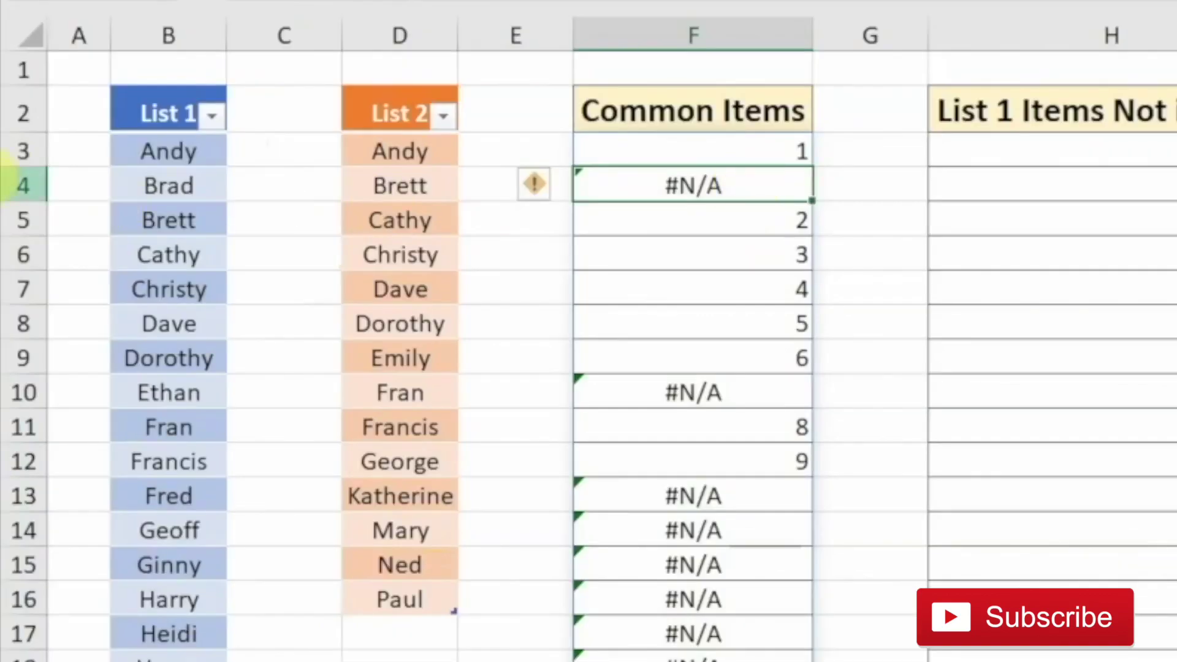
click(7, 188)
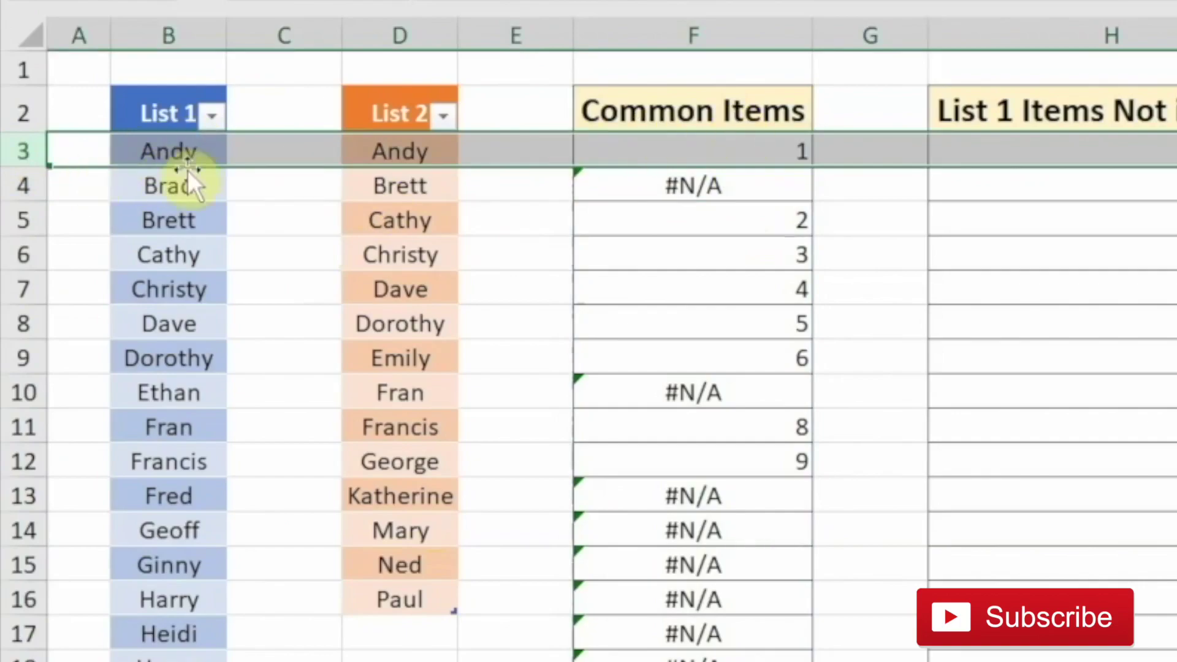
click(19, 184)
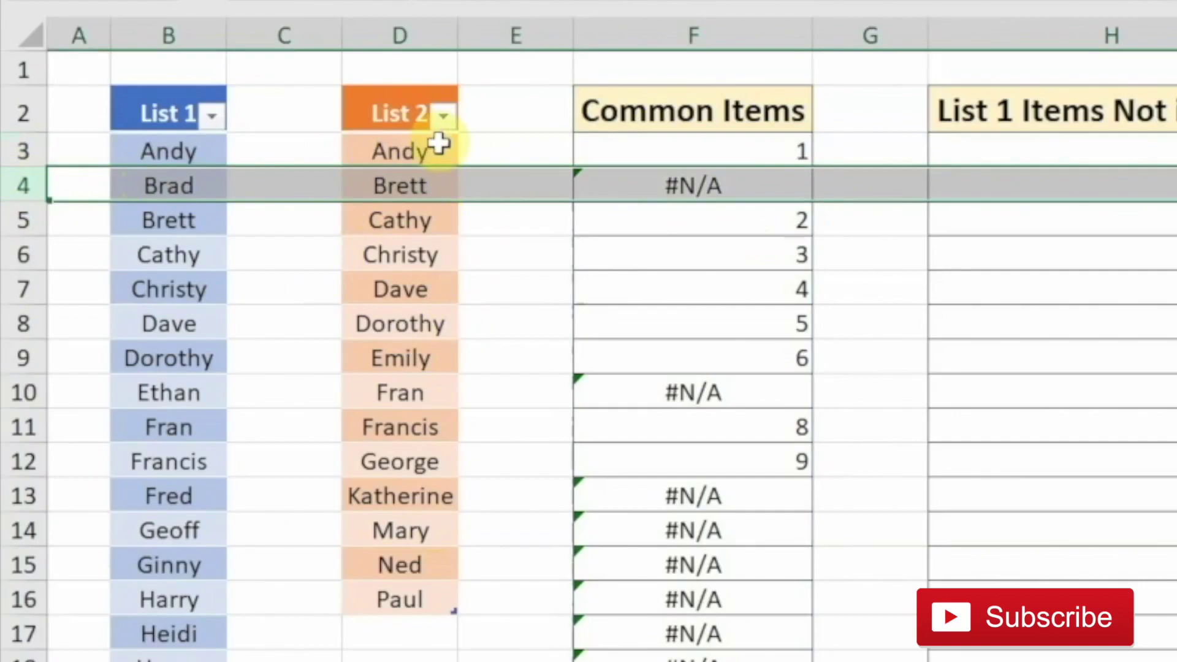
click(20, 220)
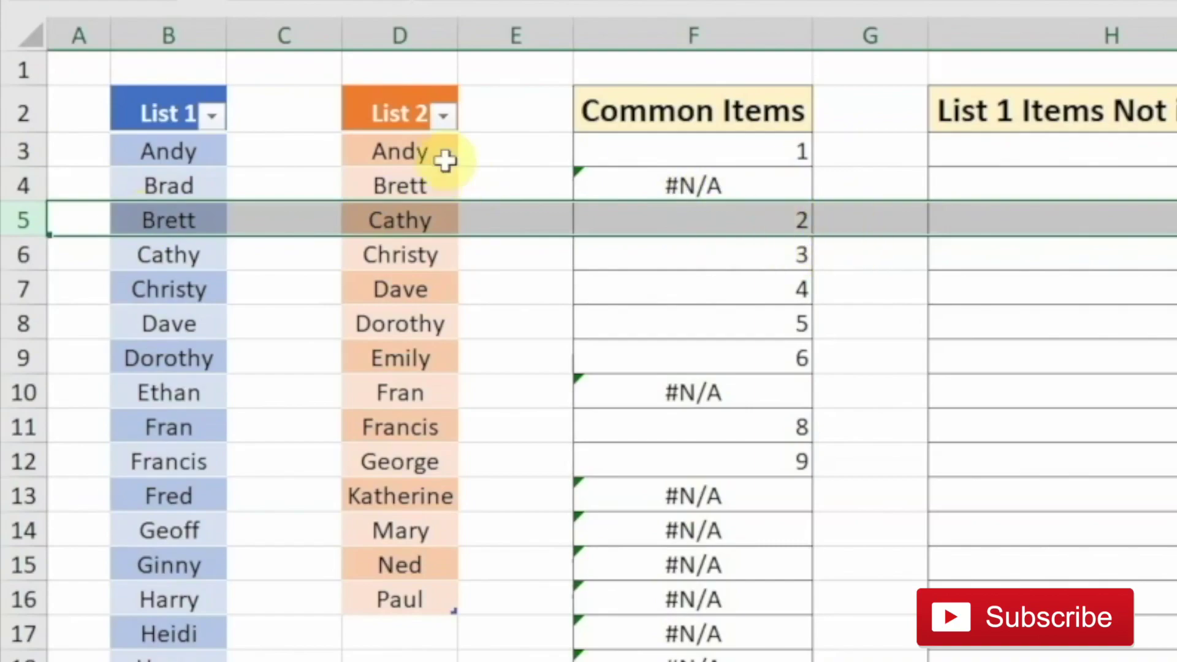
click(693, 150)
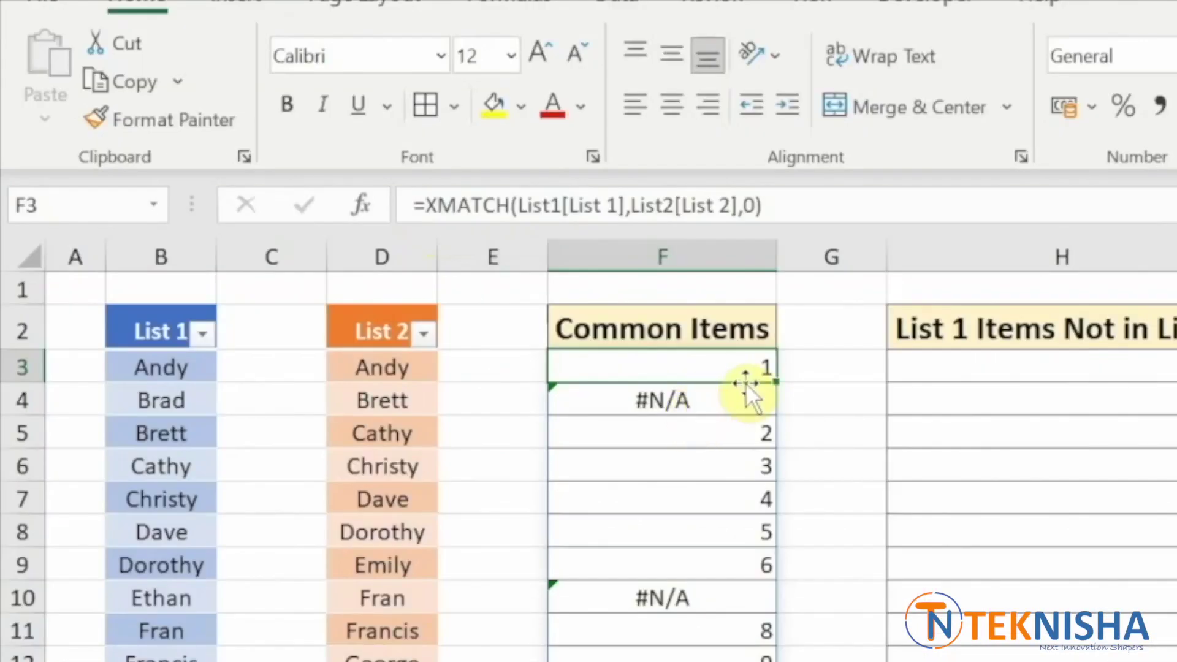
Step: Wrap the F3 XMATCH formula in ISNUMBER so each List 1 name returns TRUE or FALSE
click(427, 205)
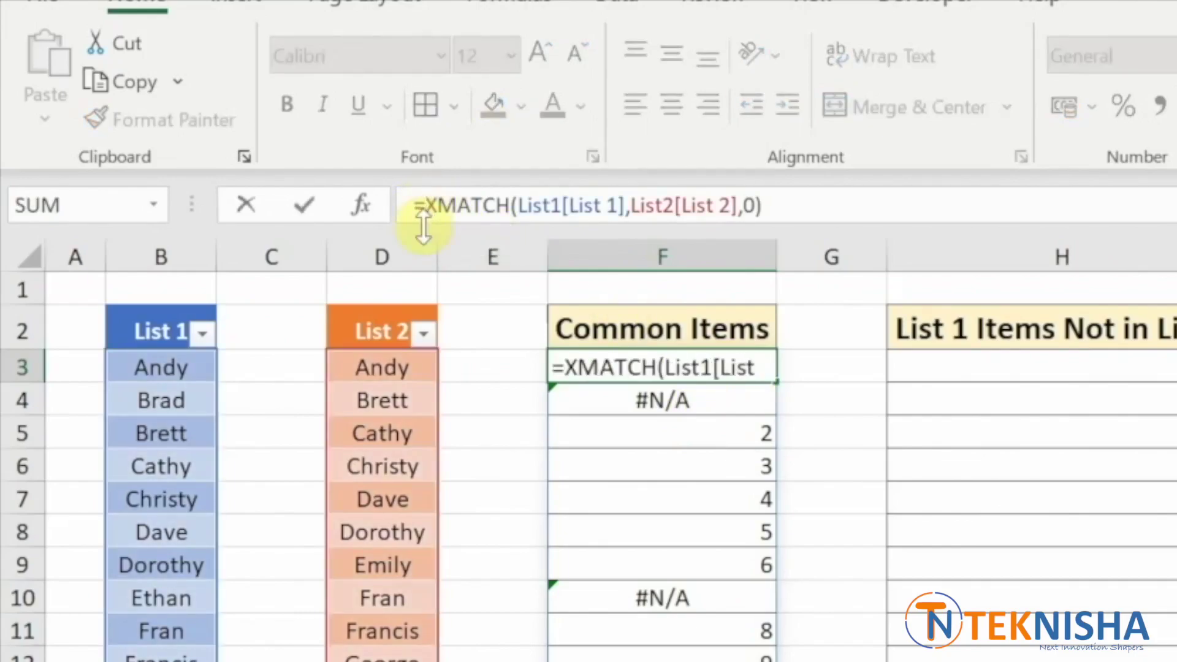
text(isnumber()
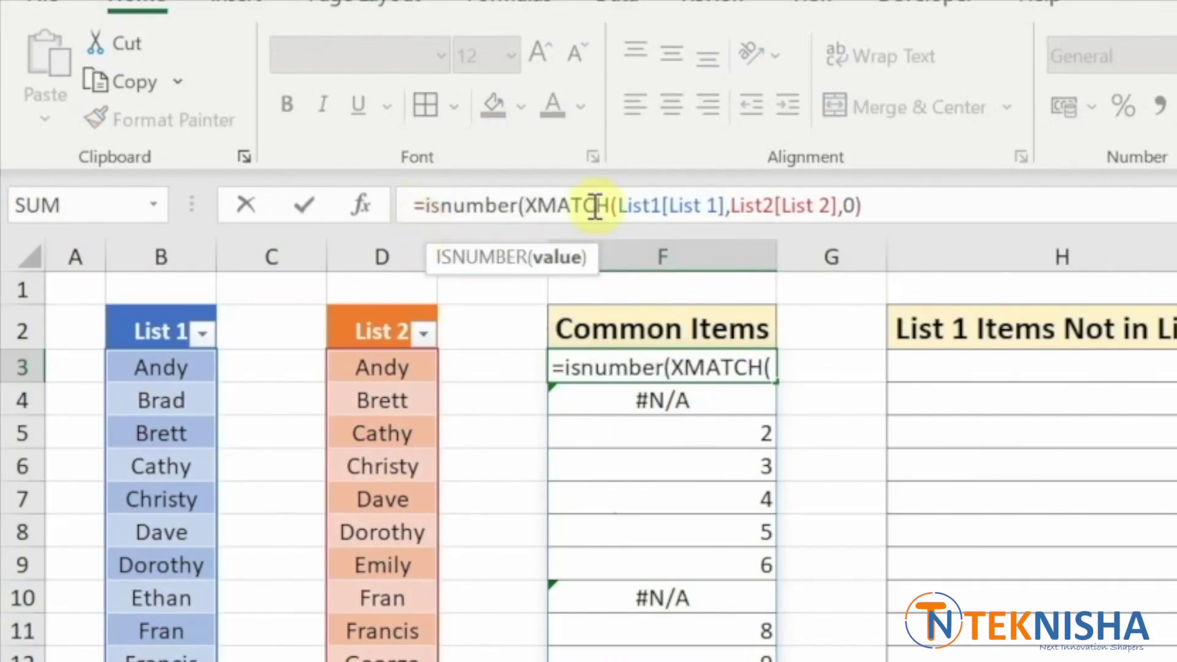
click(900, 211)
text())
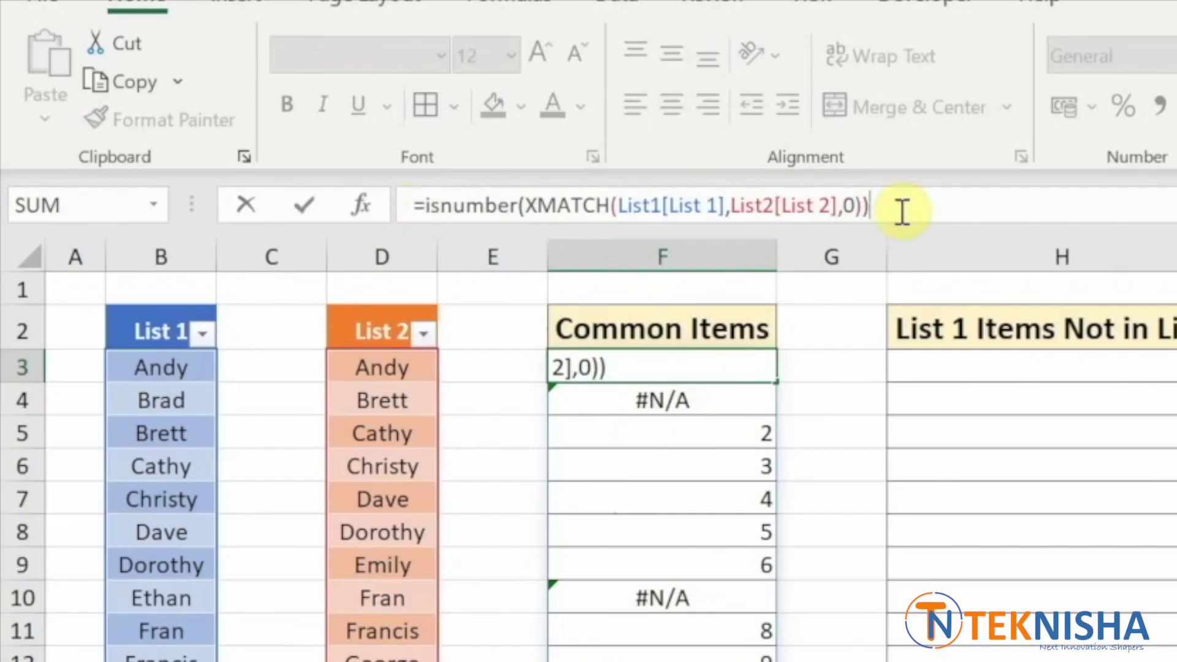
key(Return)
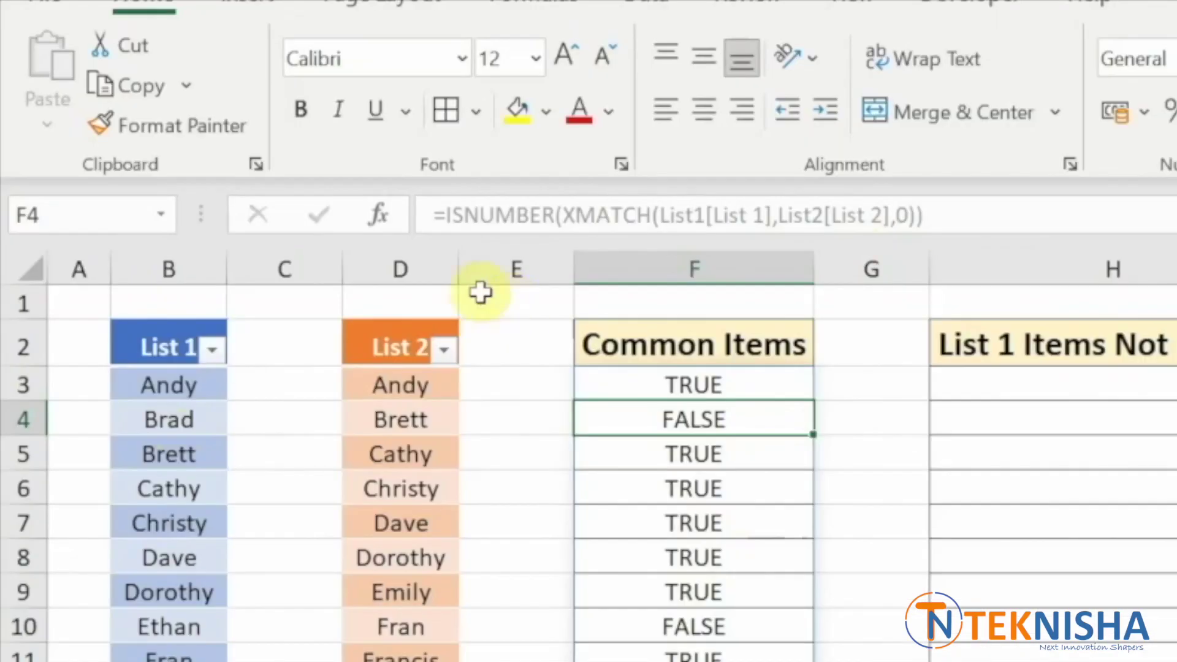
Step: Wrap the F3 formula in FILTER(List1[List 1], …) to list only the shared names
click(744, 385)
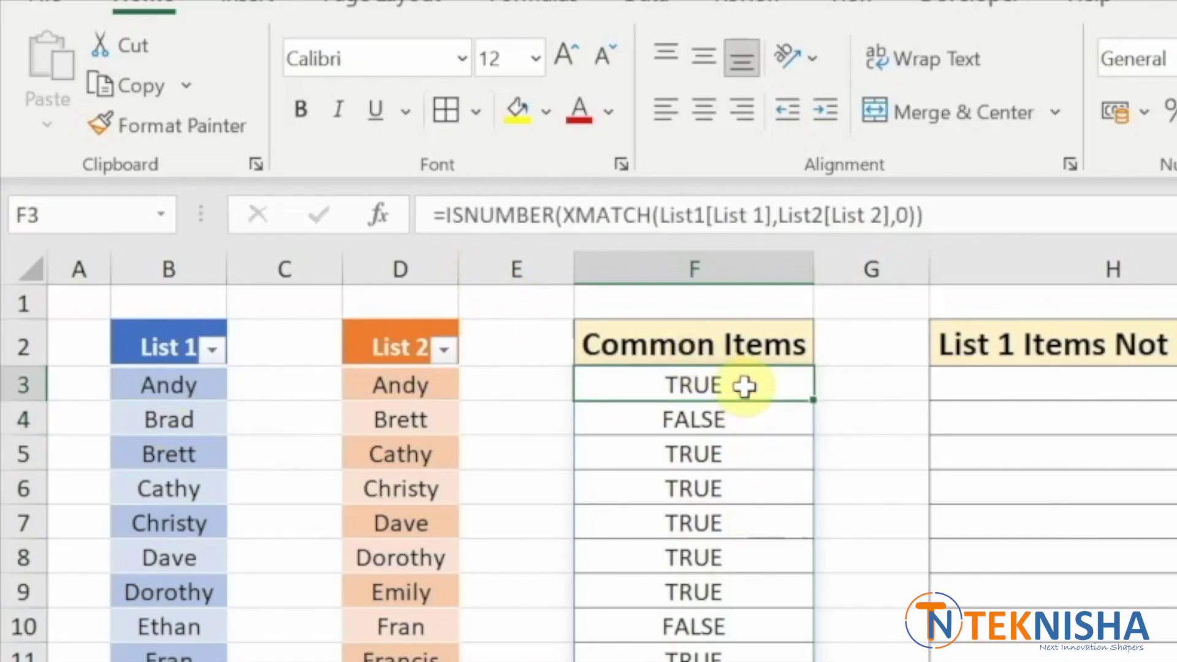
click(443, 216)
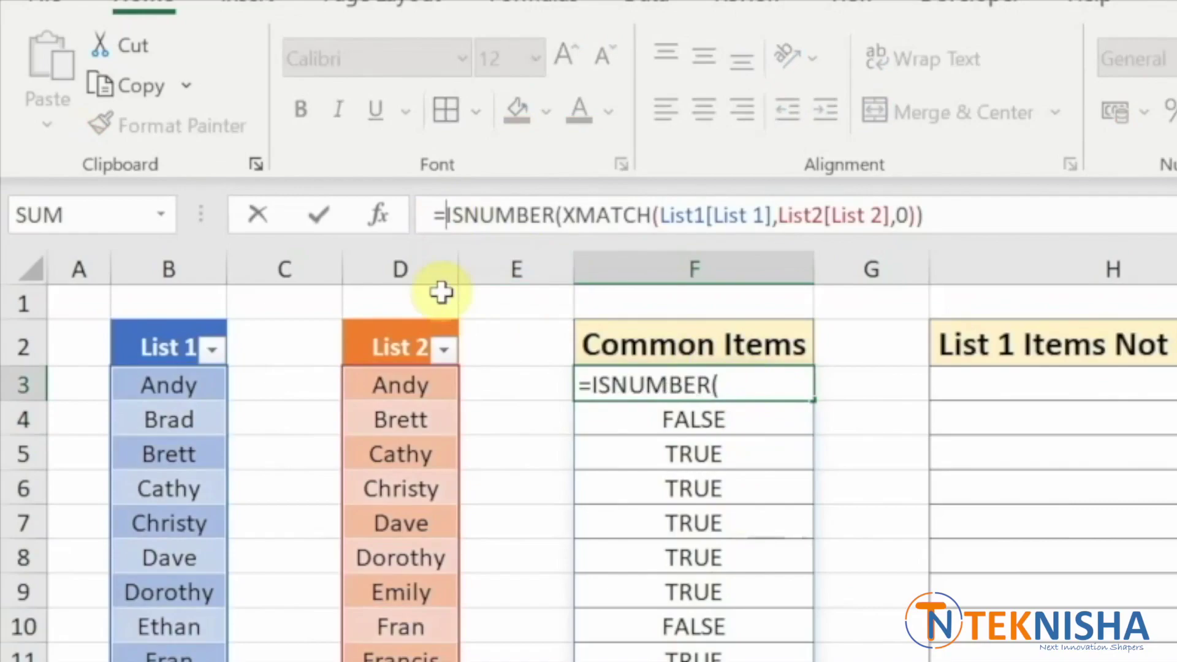
text(filter)
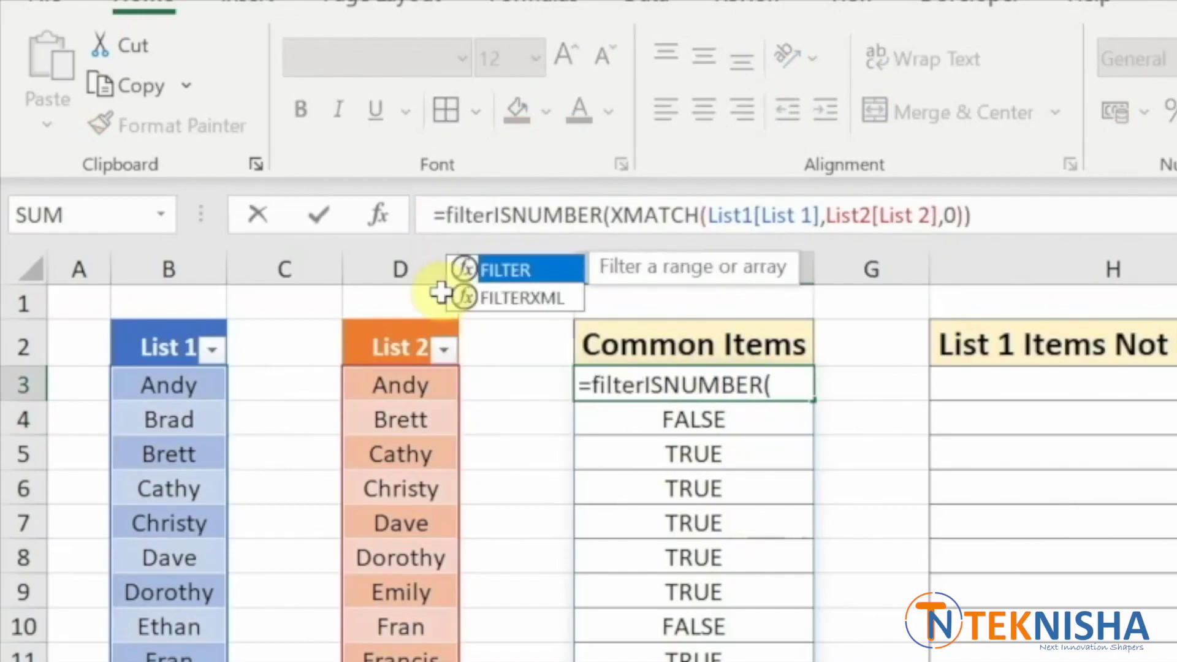
text(()
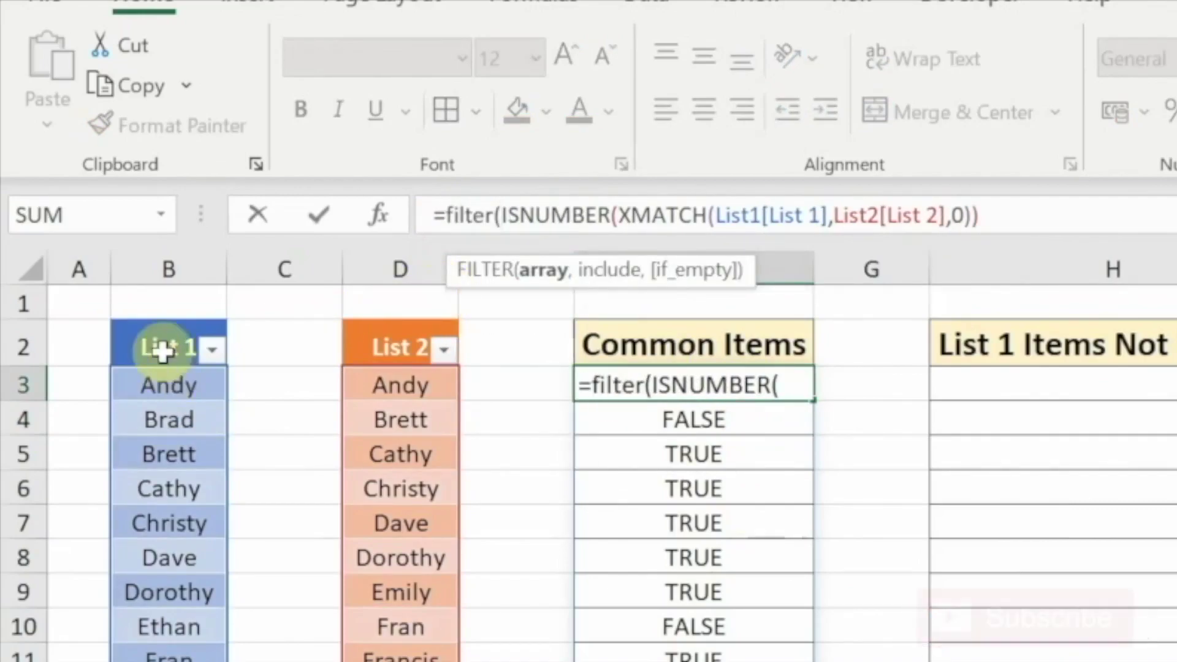
click(162, 318)
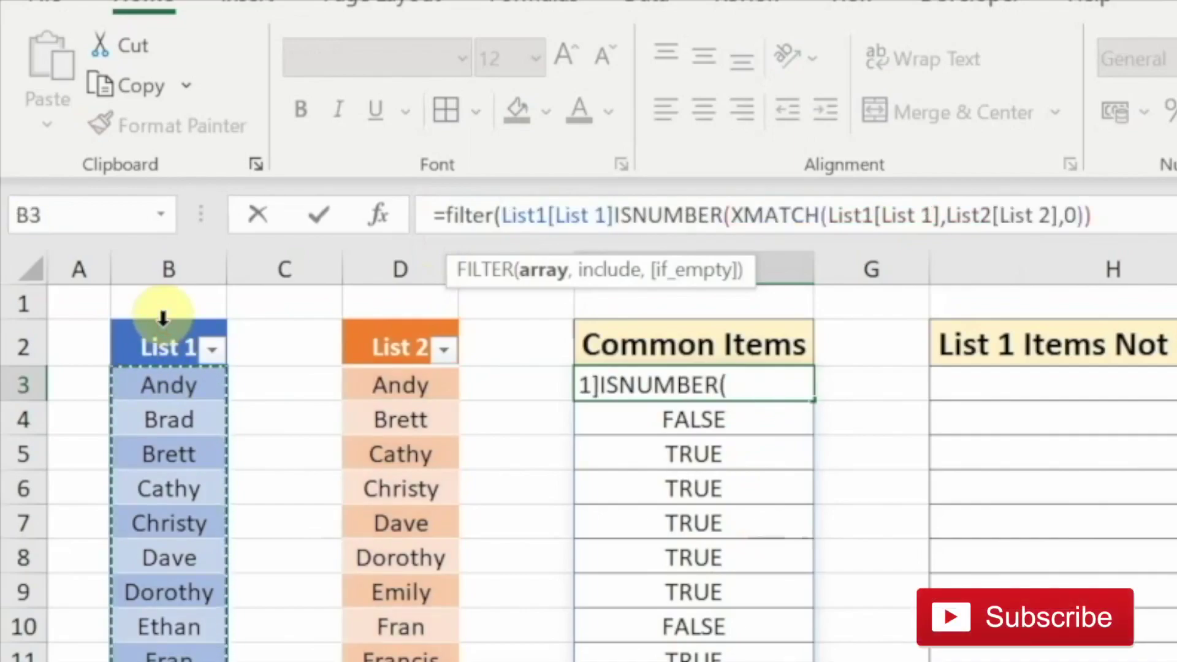
text(,)
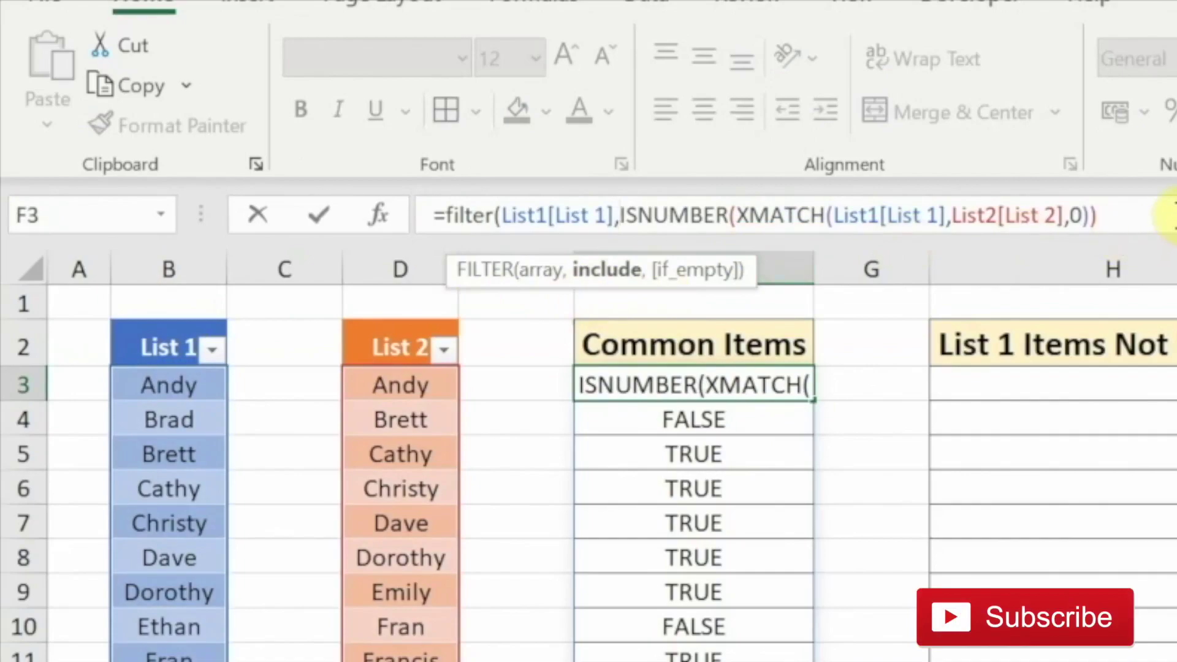
click(1172, 211)
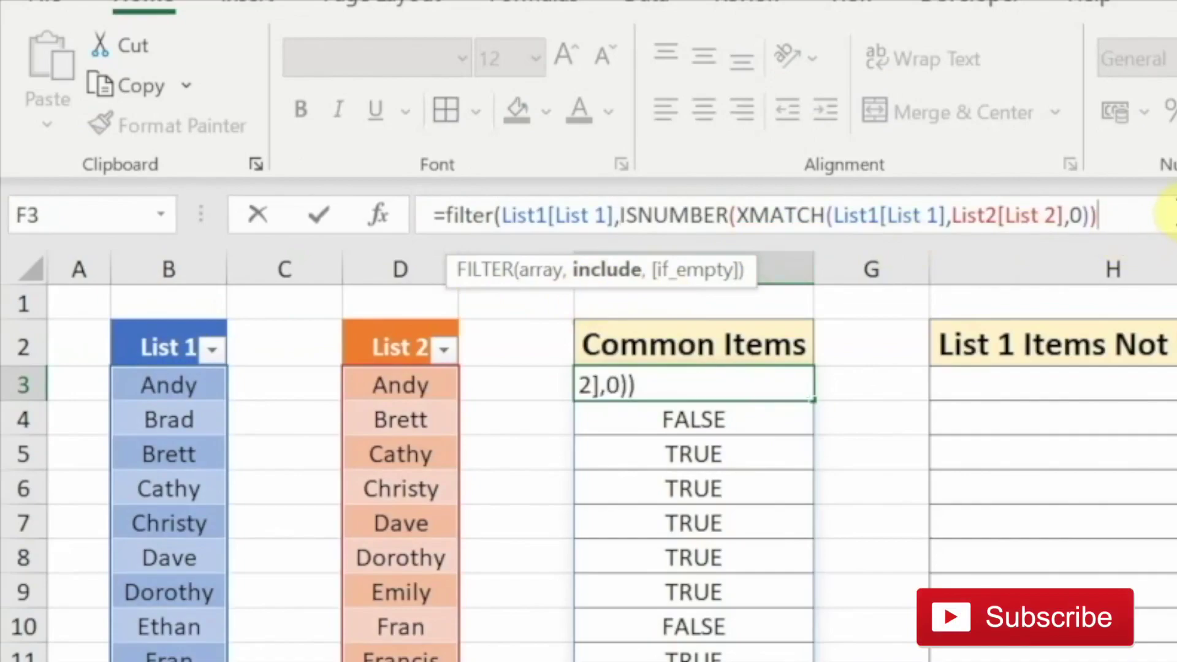
text())
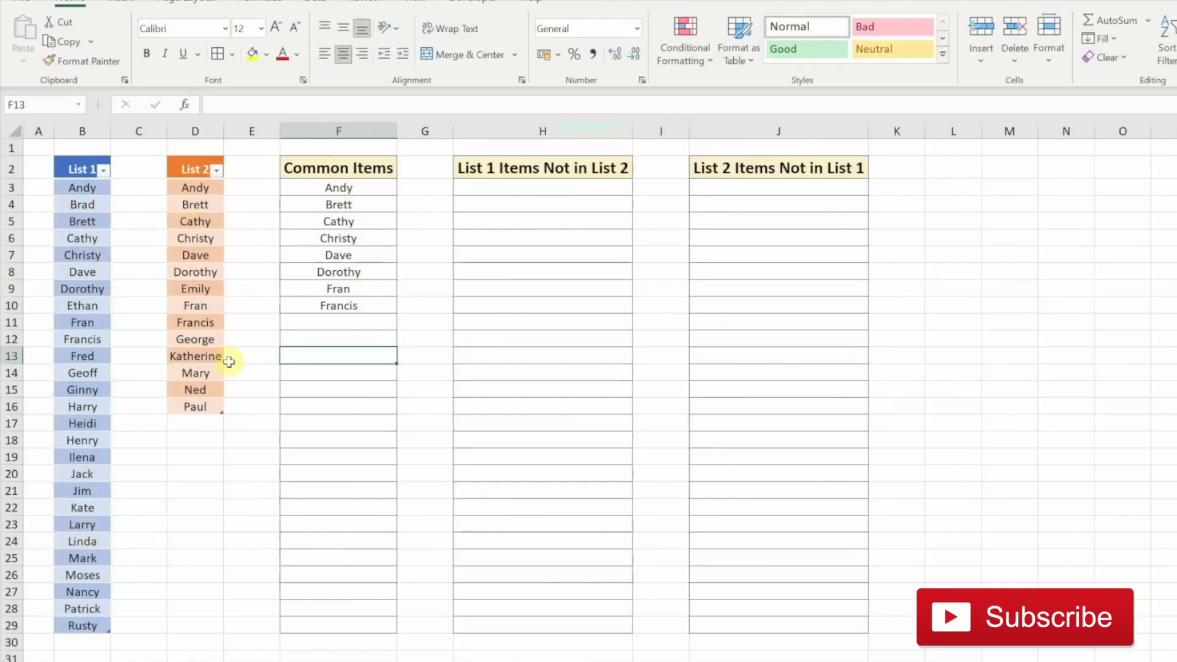
Step: Add Zephyr in B30 under List 1 and D17 under List 2, then check F3
click(83, 642)
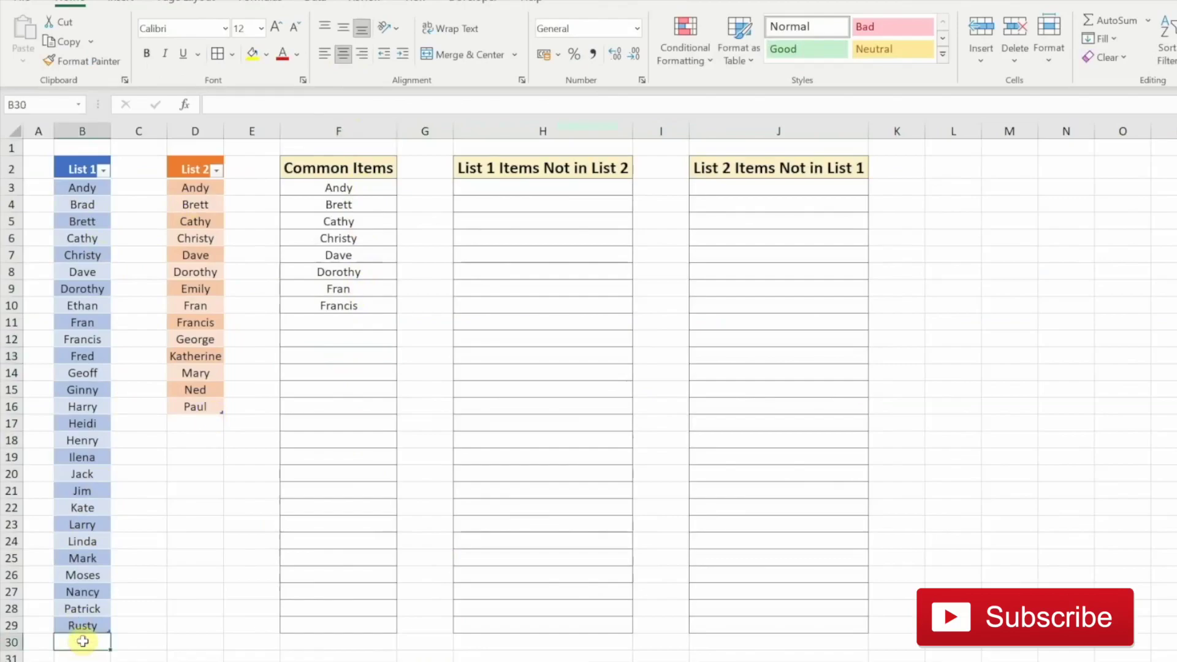
text(Zephy)
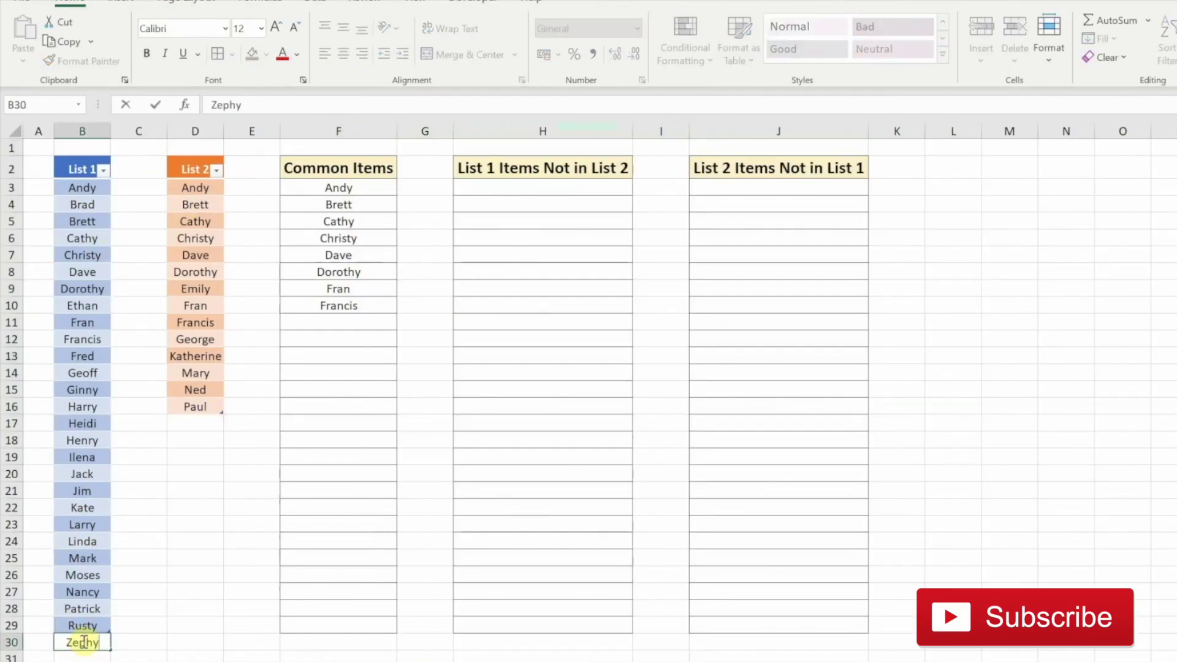
text(r)
key(Return)
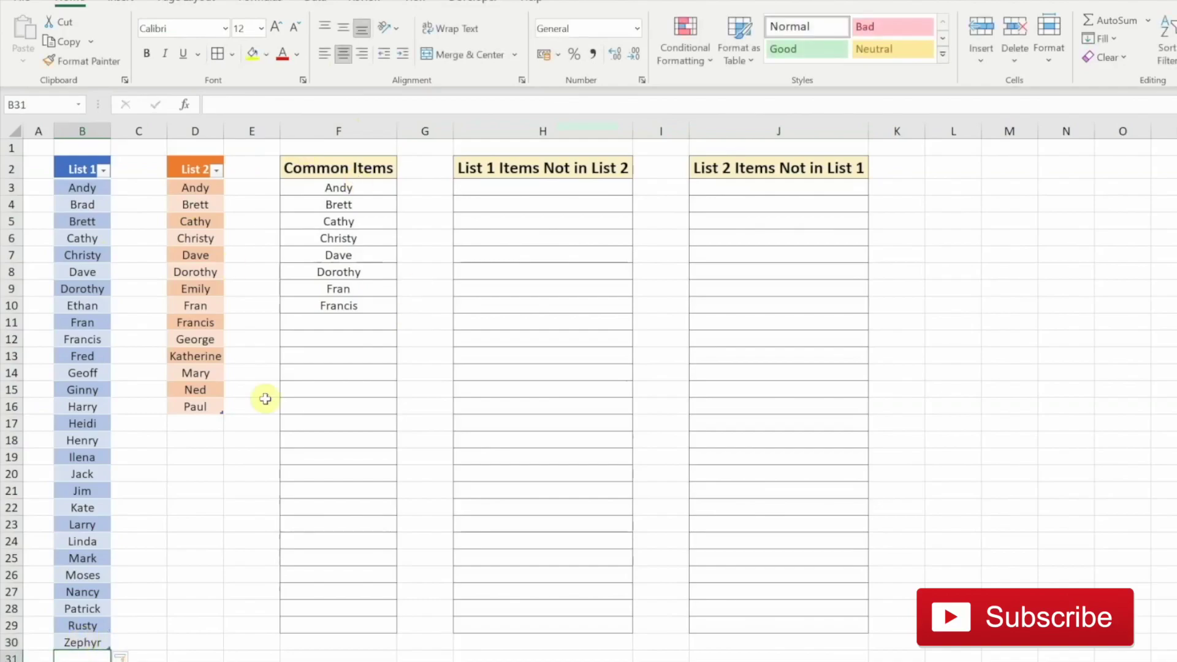
click(179, 424)
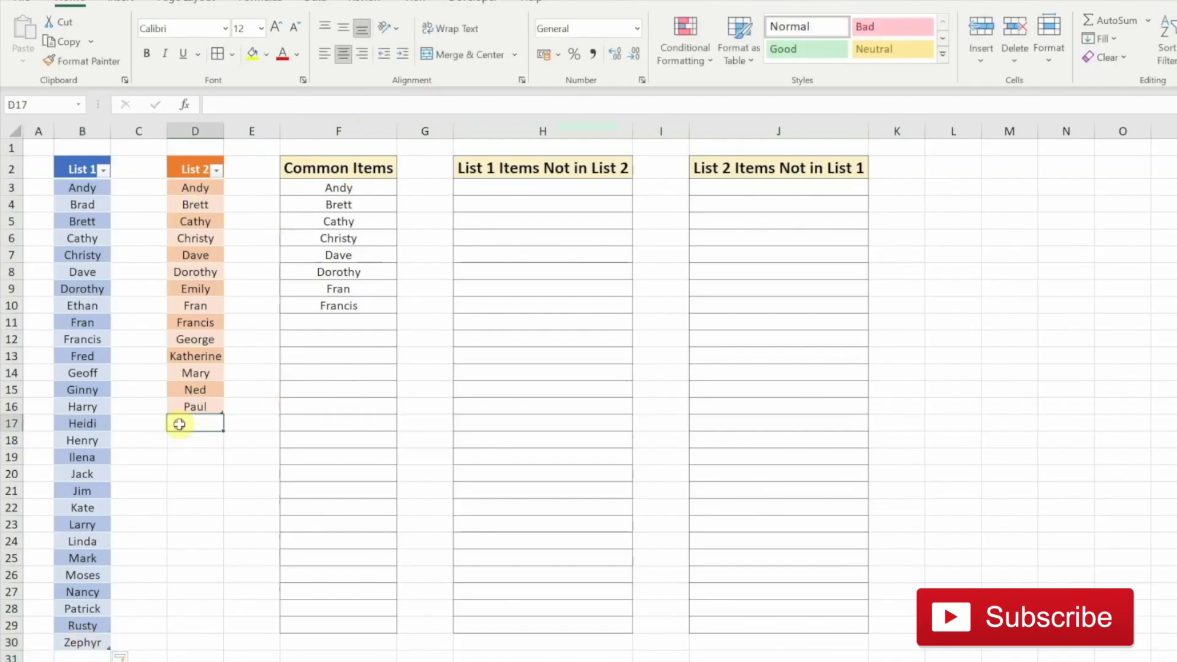
text(Zeph)
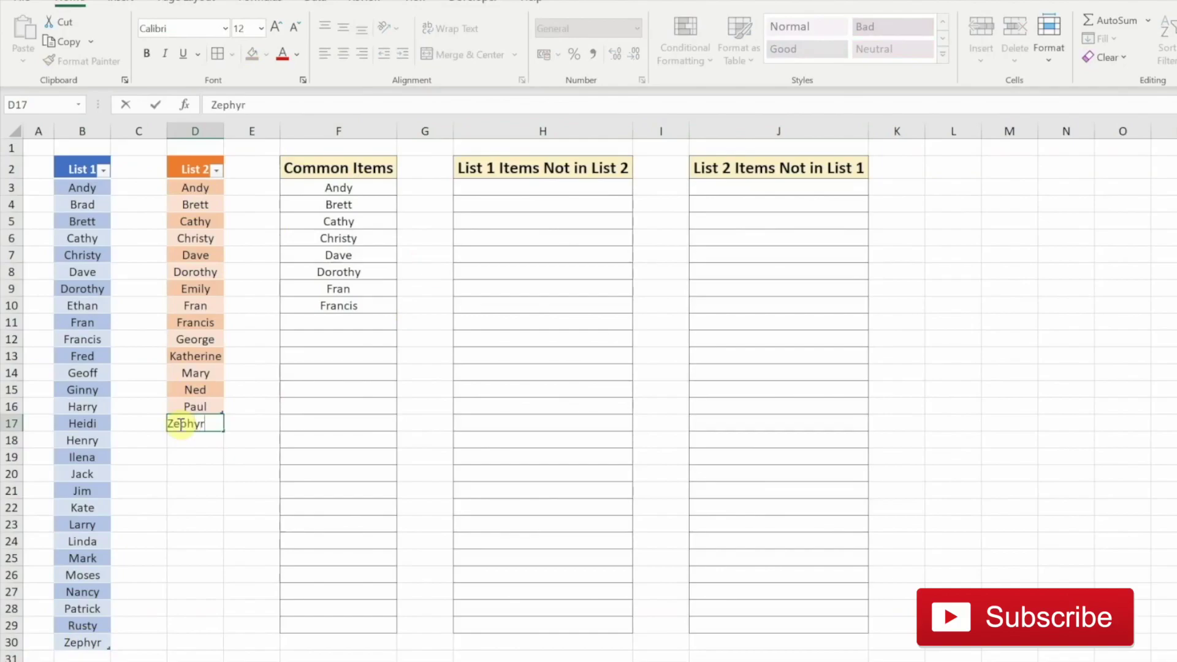
text(yr)
key(Return)
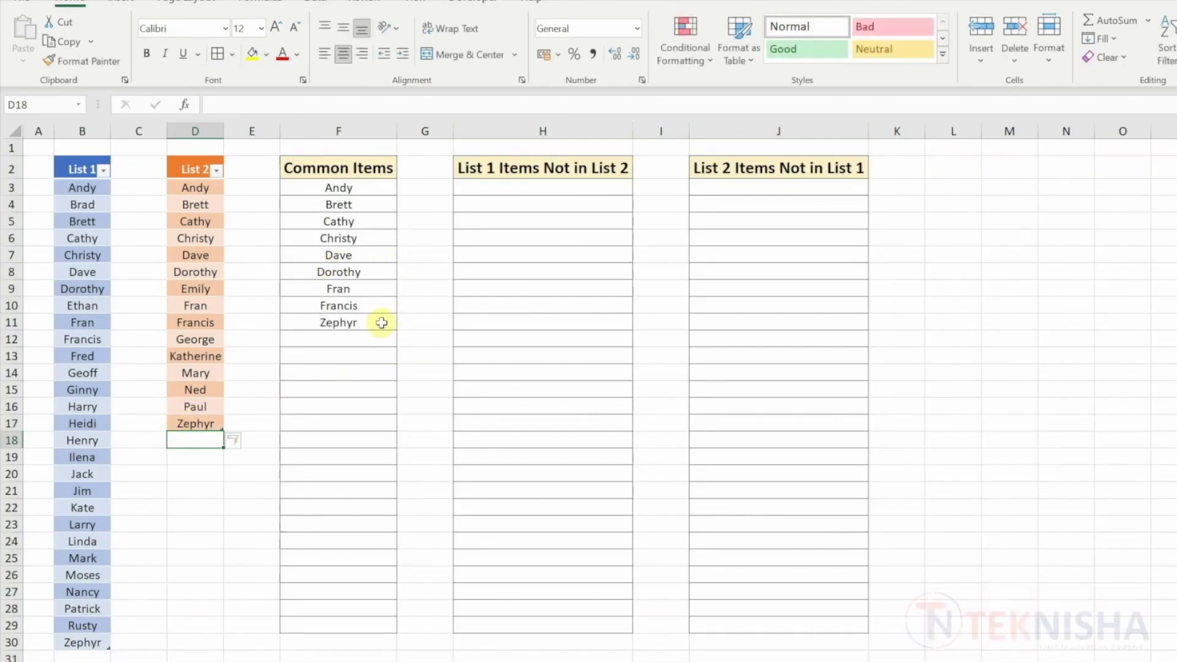
click(378, 189)
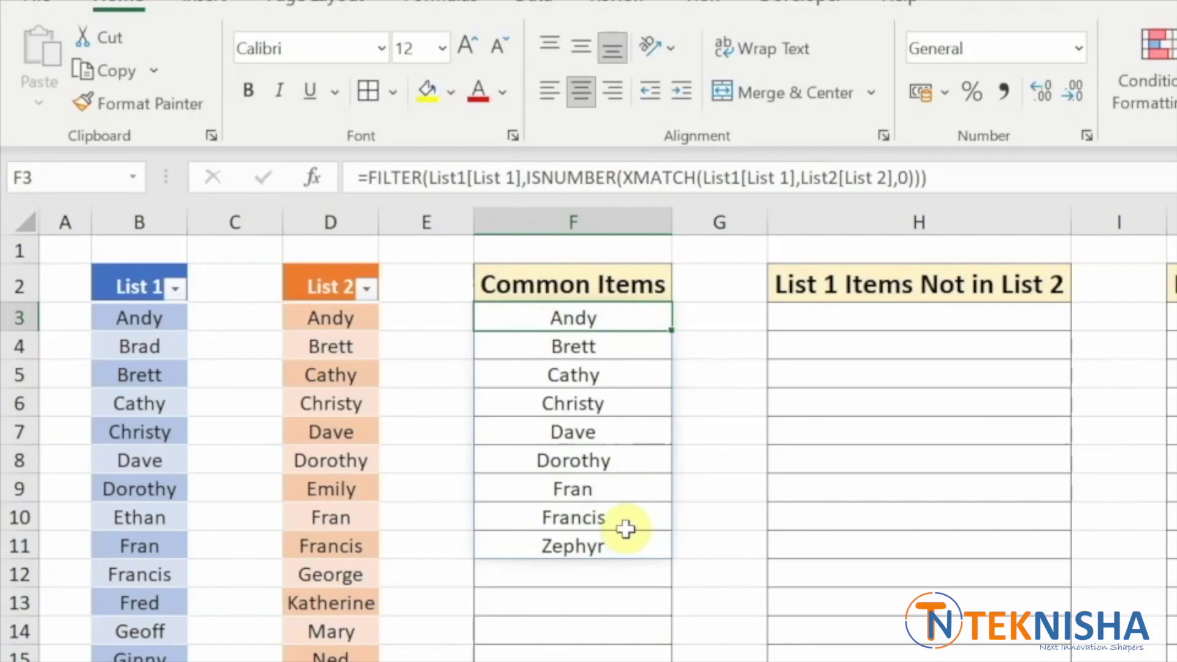
Step: Copy the F3 FILTER formula into H3, changing ISNUMBER to ISNA to list List 1-only names
triple_click(960, 178)
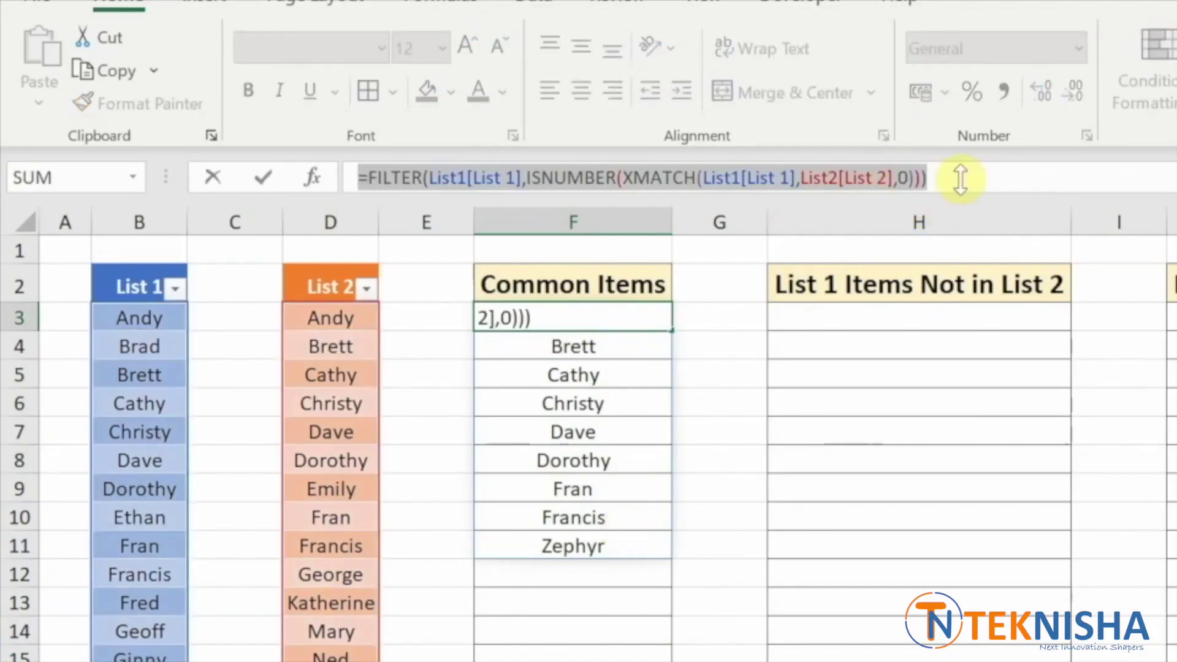
key(ctrl+c)
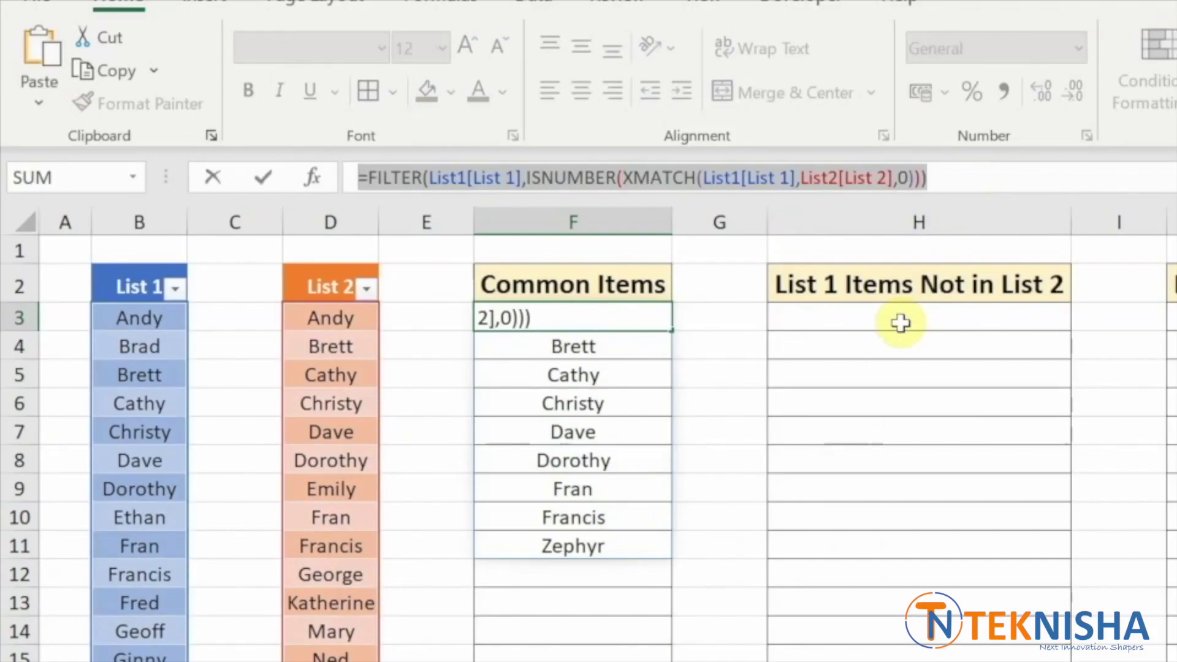
key(Escape)
click(899, 320)
click(503, 182)
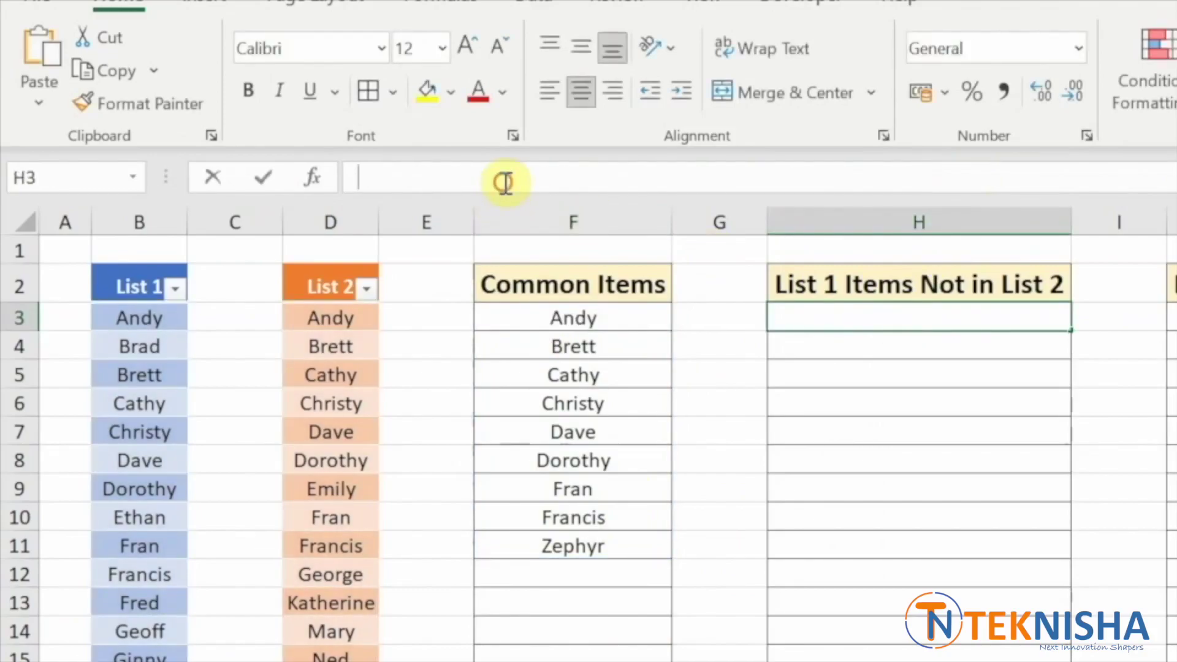
key(ctrl+v)
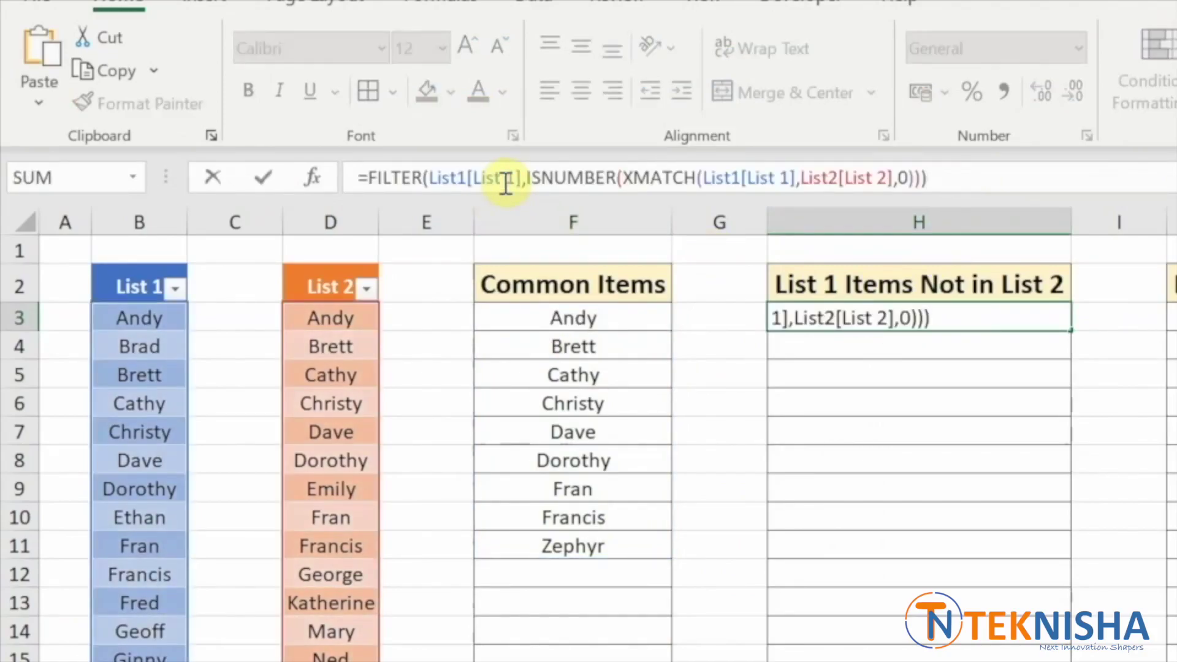
click(615, 179)
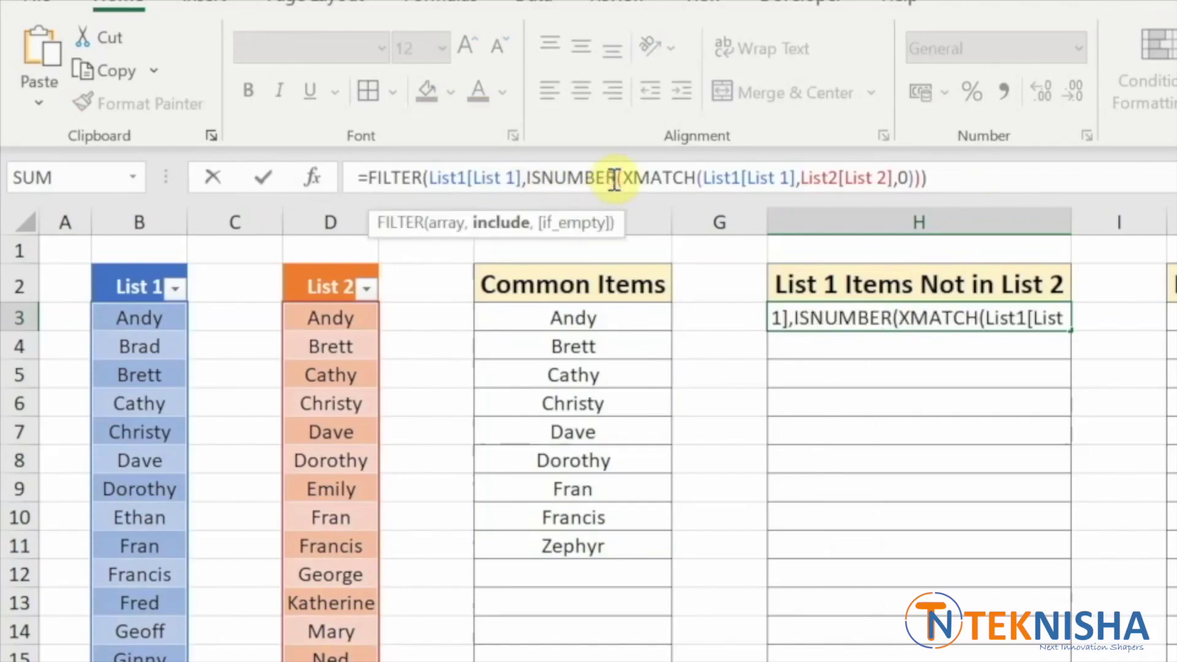
key(BackSpace)
key(BackSpace)
key(BackSpace)
key(BackSpace)
key(BackSpace)
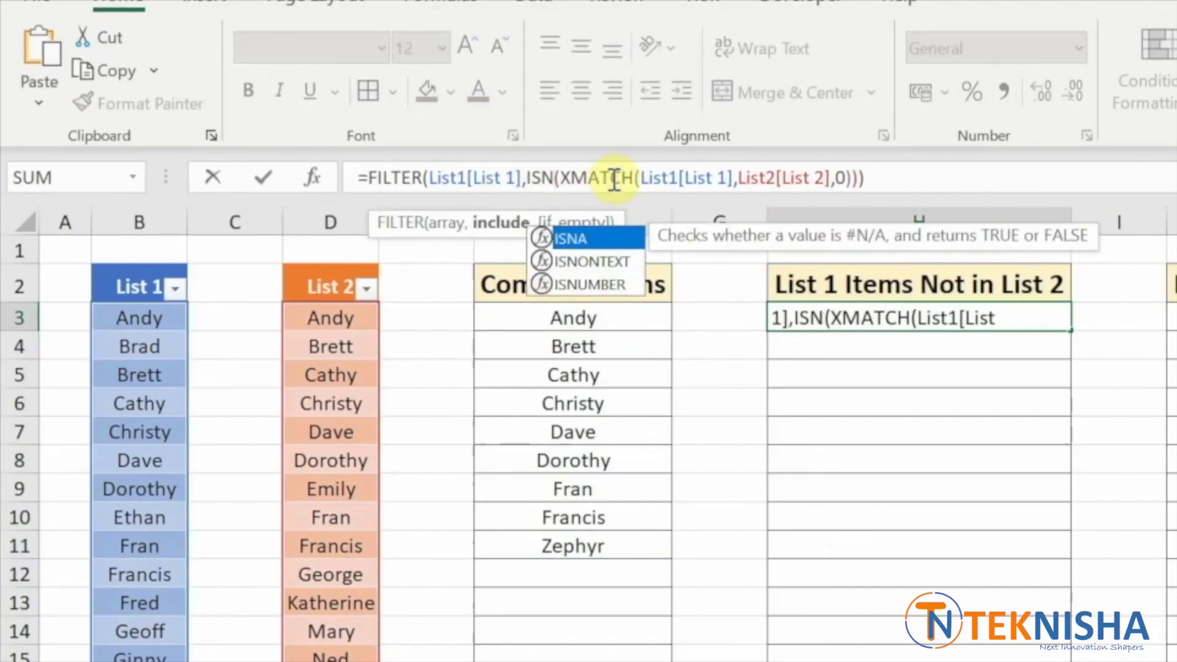
text(A)
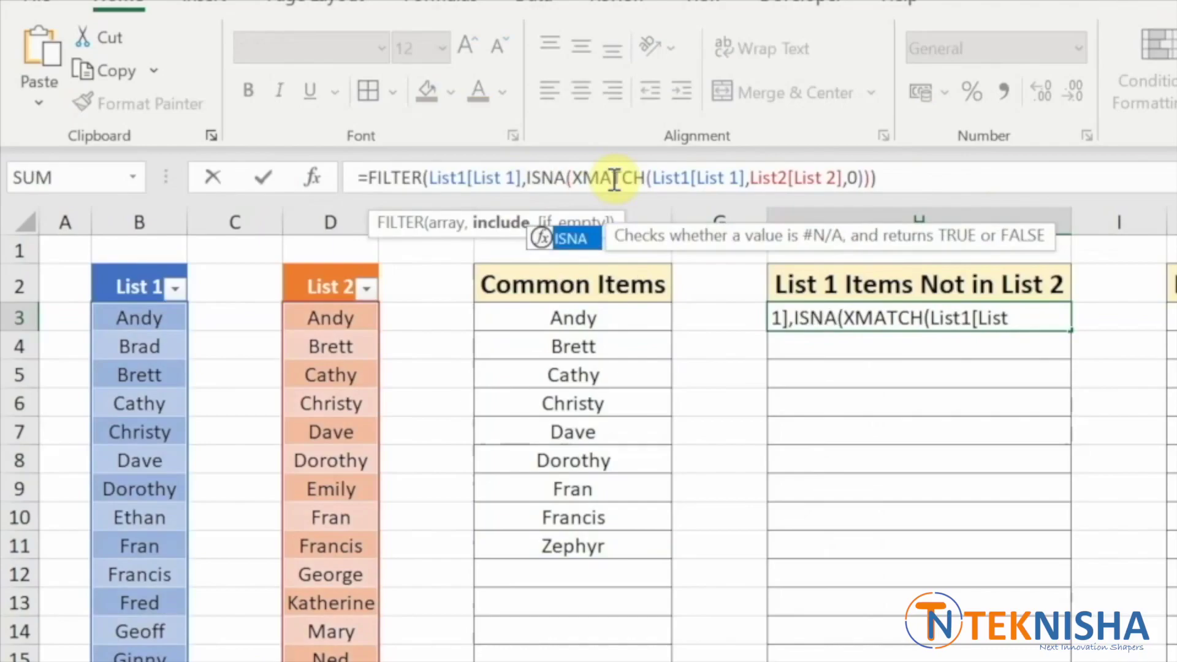
key(Return)
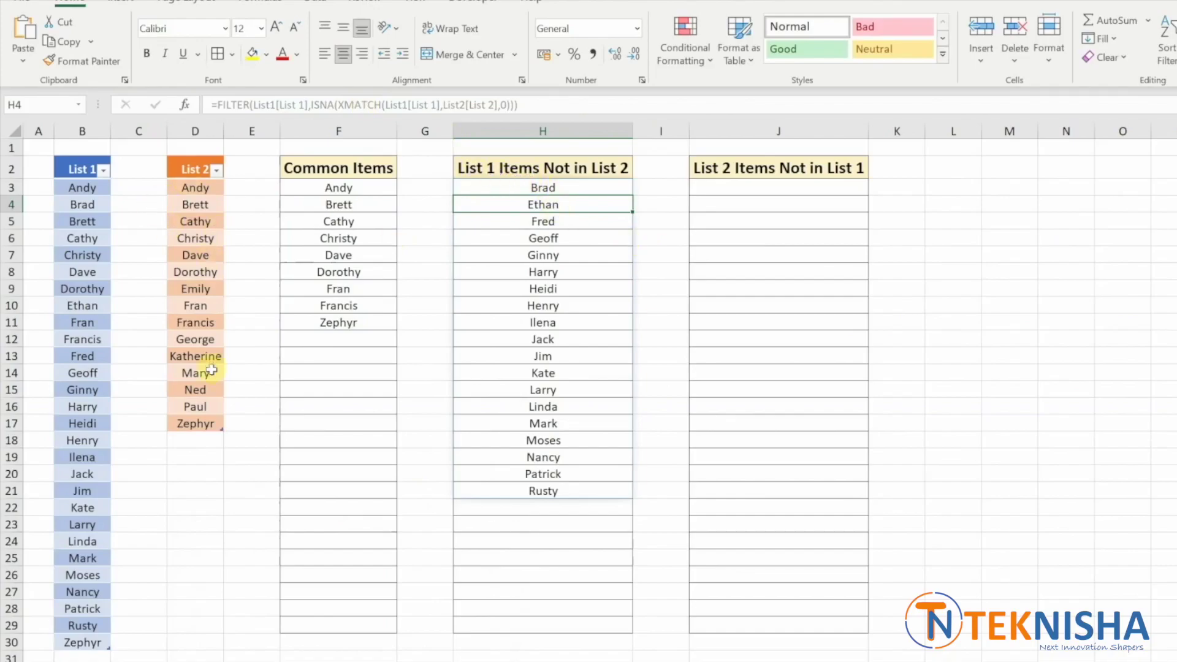
key(Up)
key(Right)
key(Right)
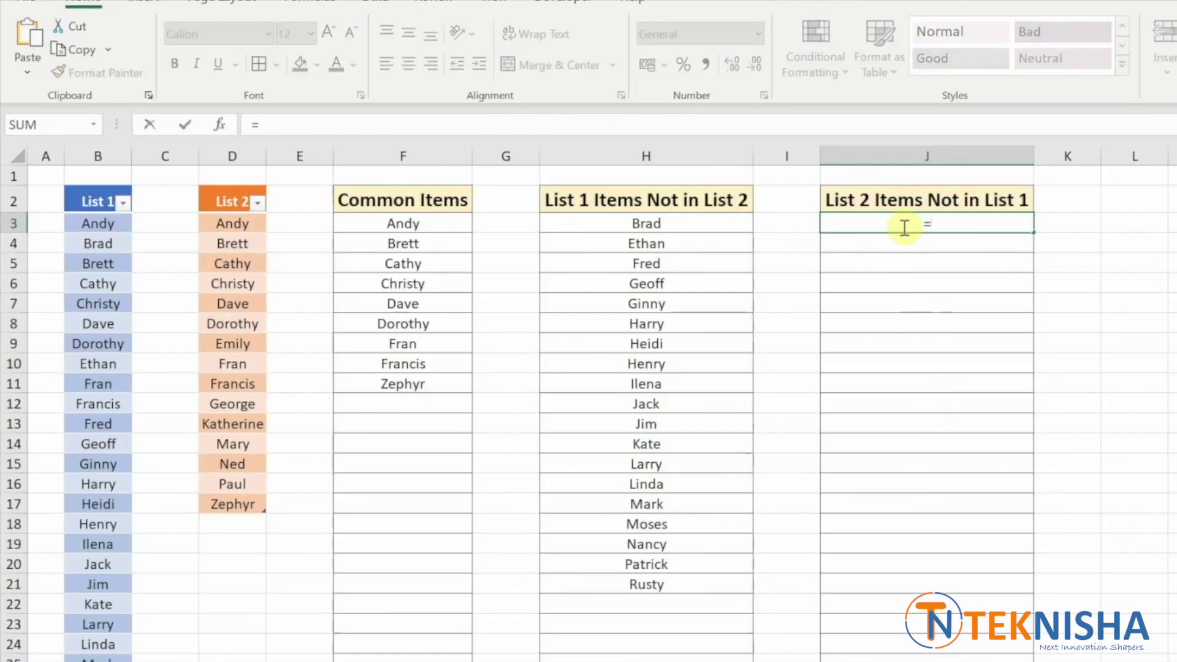
Step: Enter =XMATCH(List2[List 2],List1[List 1],0) in J3 to spill List 2 positions in List 1
text(xmatch()
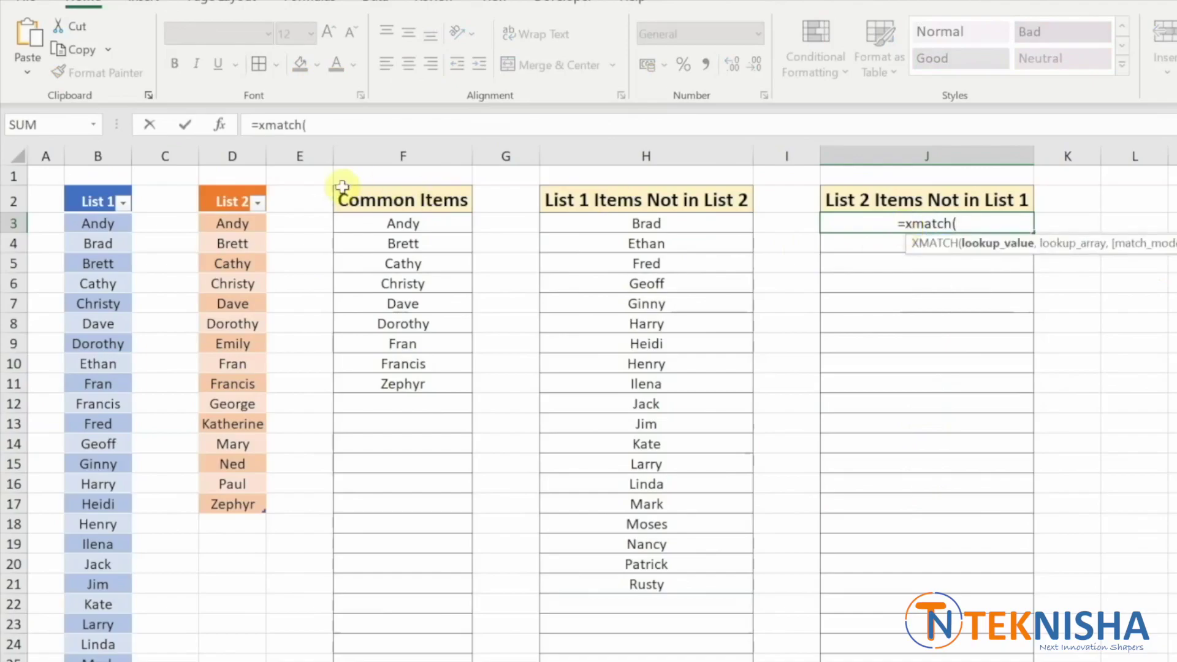
click(238, 184)
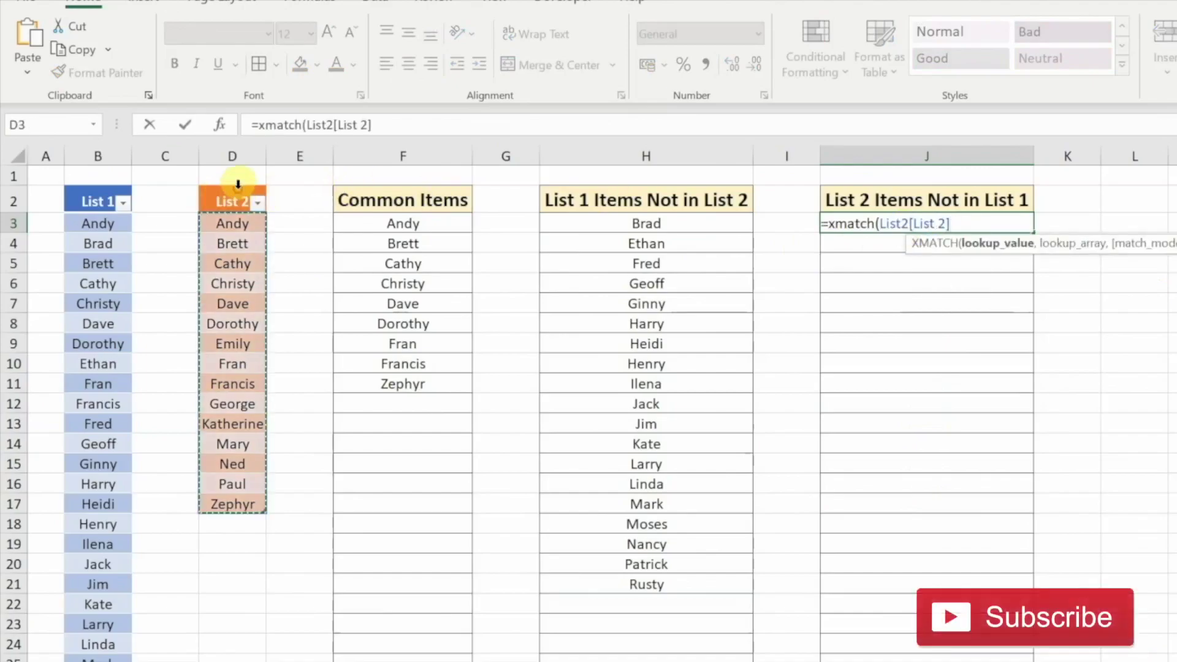
text(,)
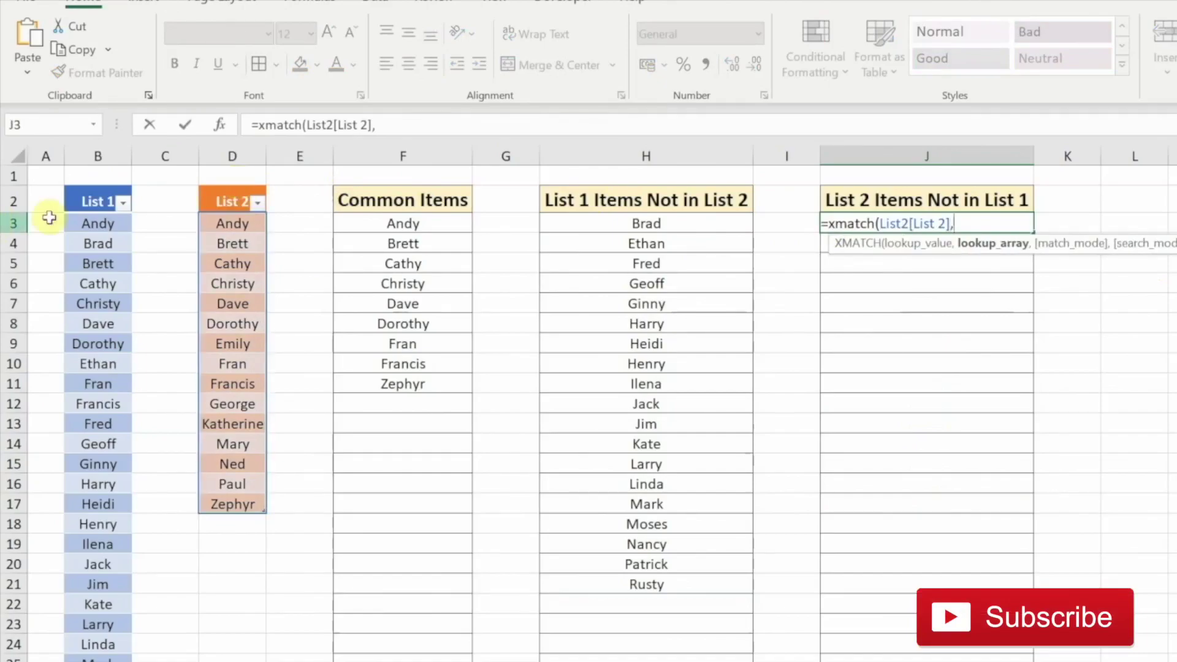
click(89, 185)
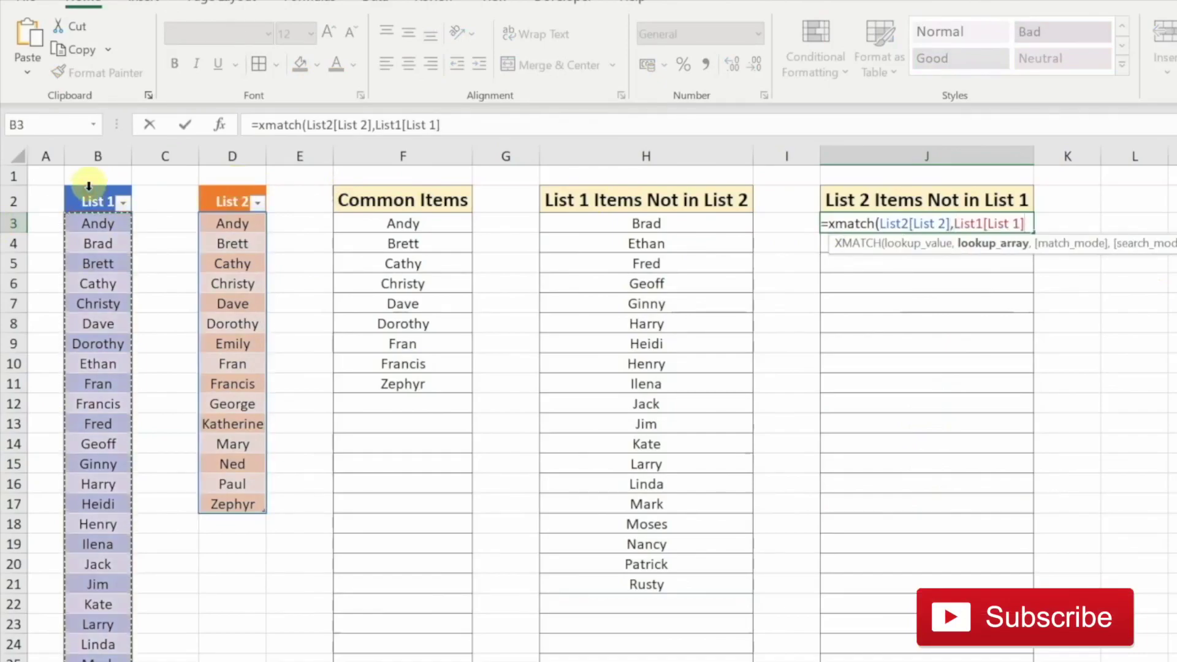
text(,)
text(0))
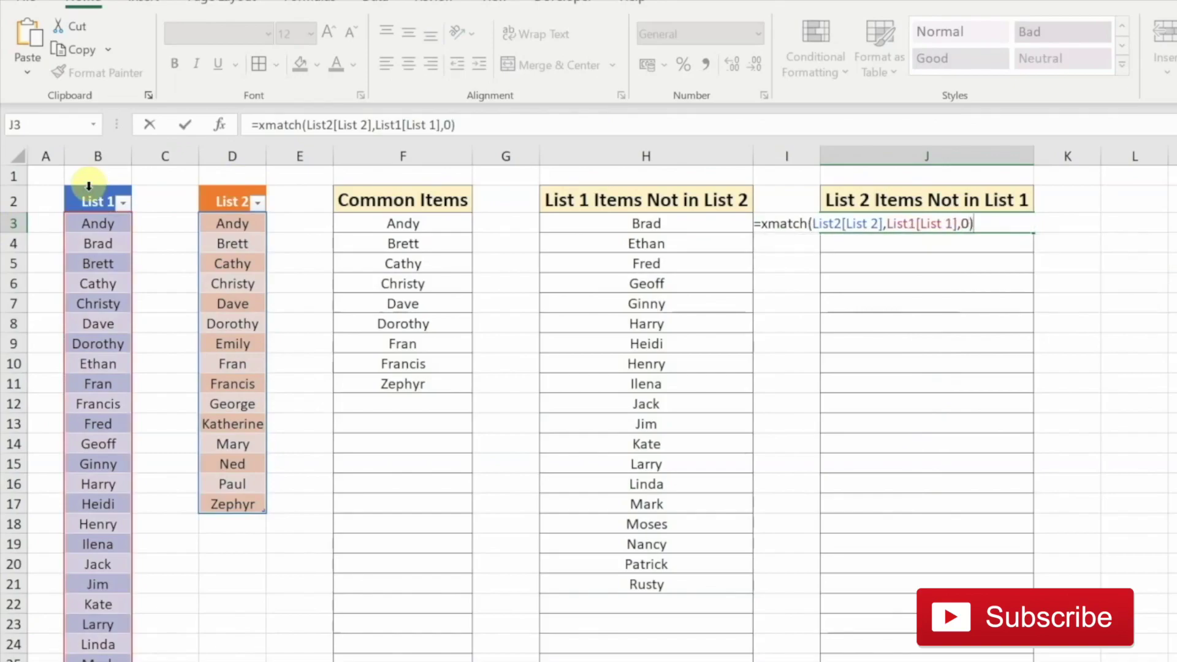
key(Return)
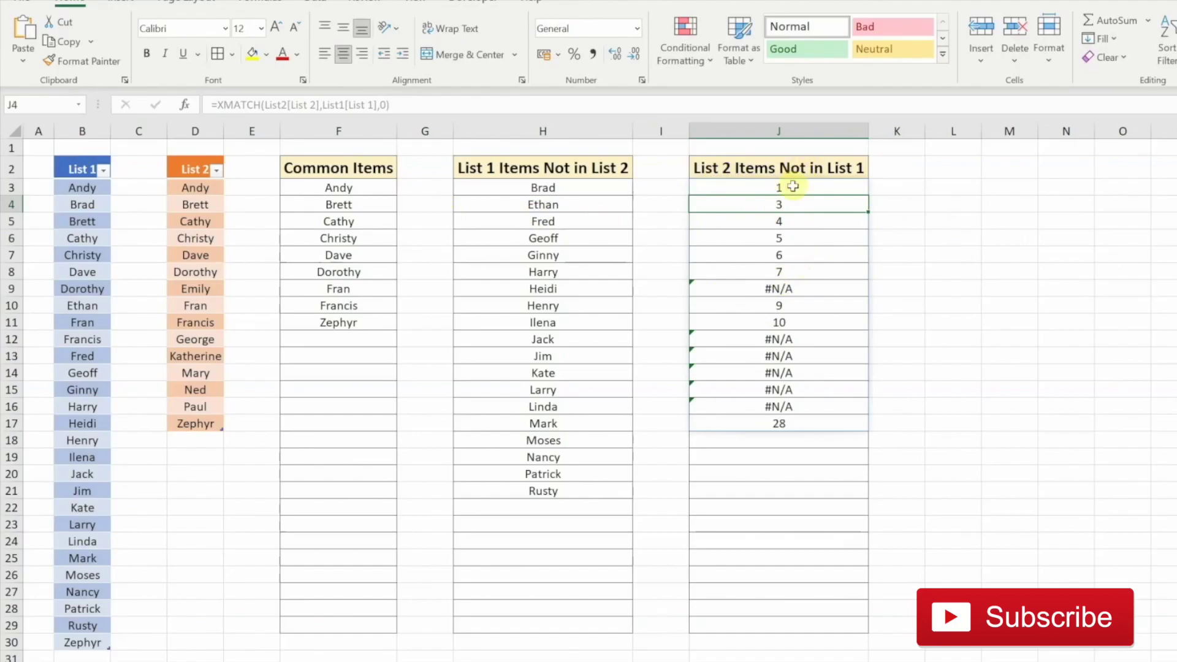
click(789, 186)
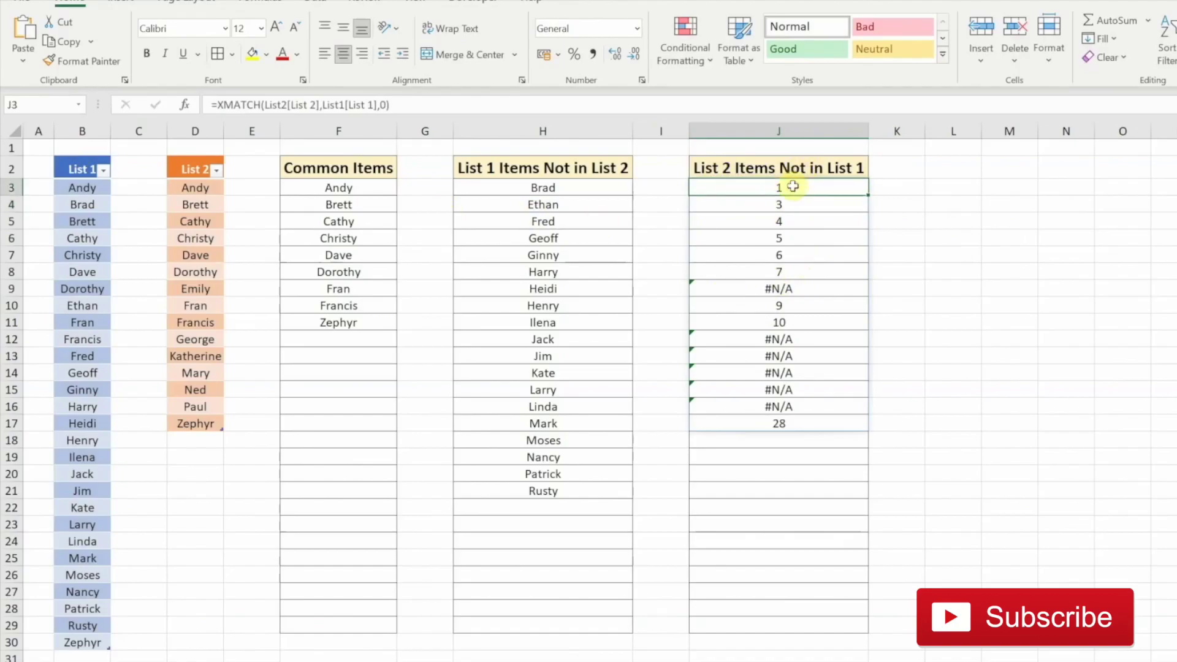
Step: Wrap the J3 XMATCH in ISNA and confirm TRUE flags such as Emily in J9
click(217, 106)
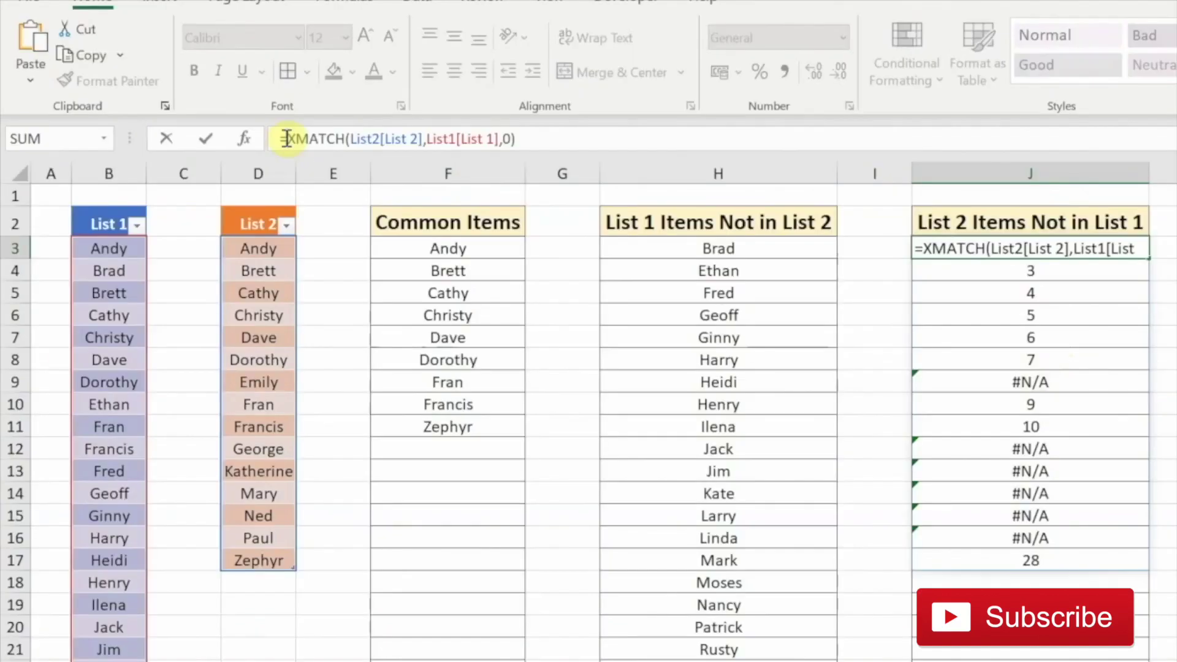
text(ISNA)
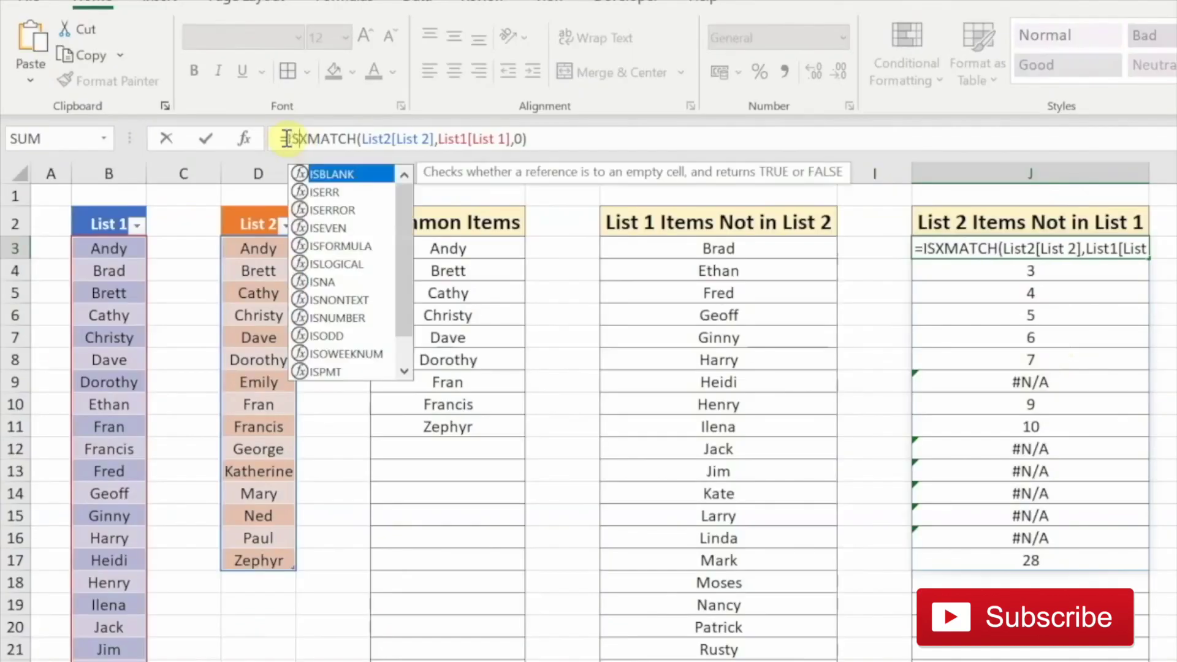
text(()
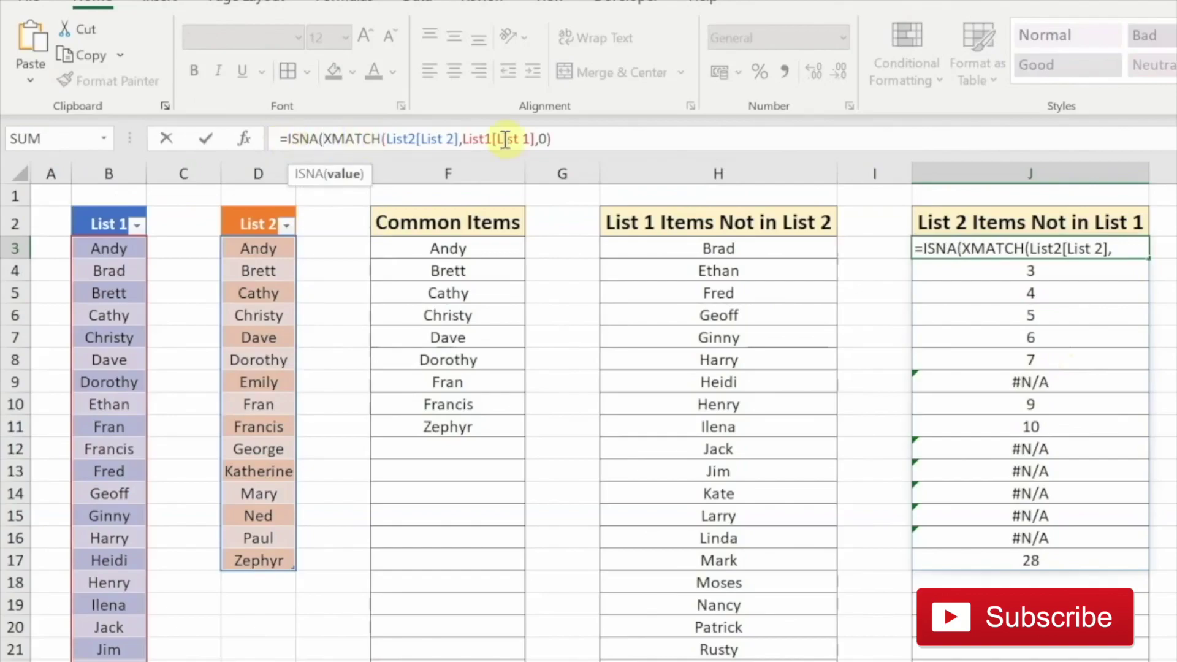
click(584, 140)
text())
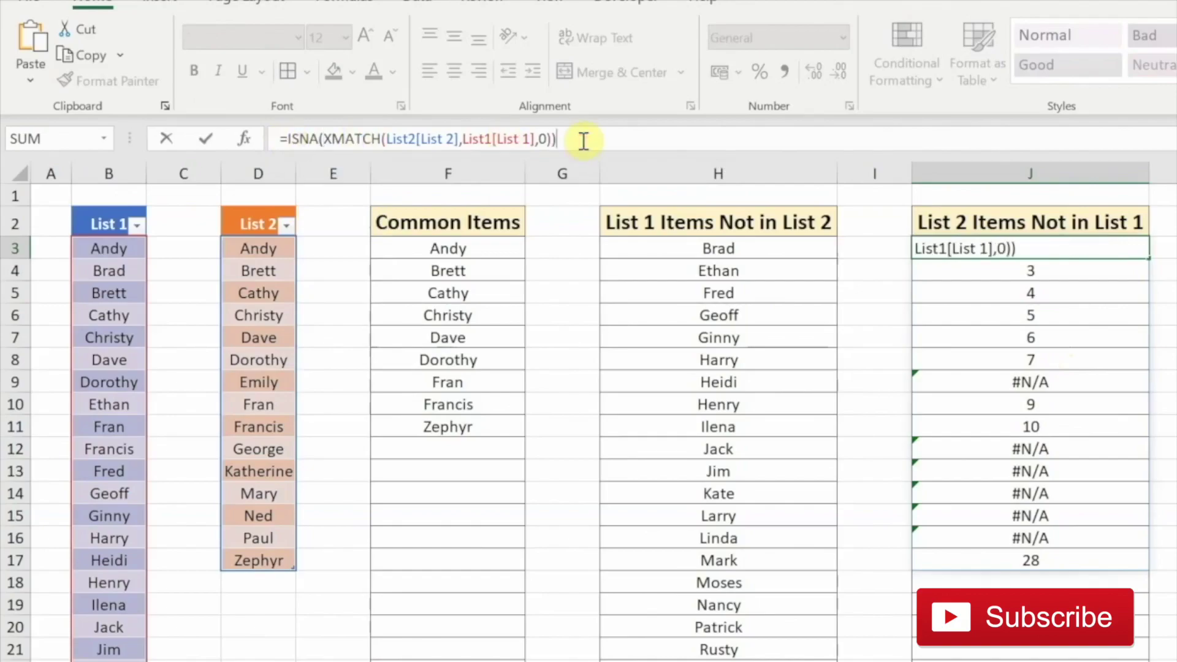
key(Return)
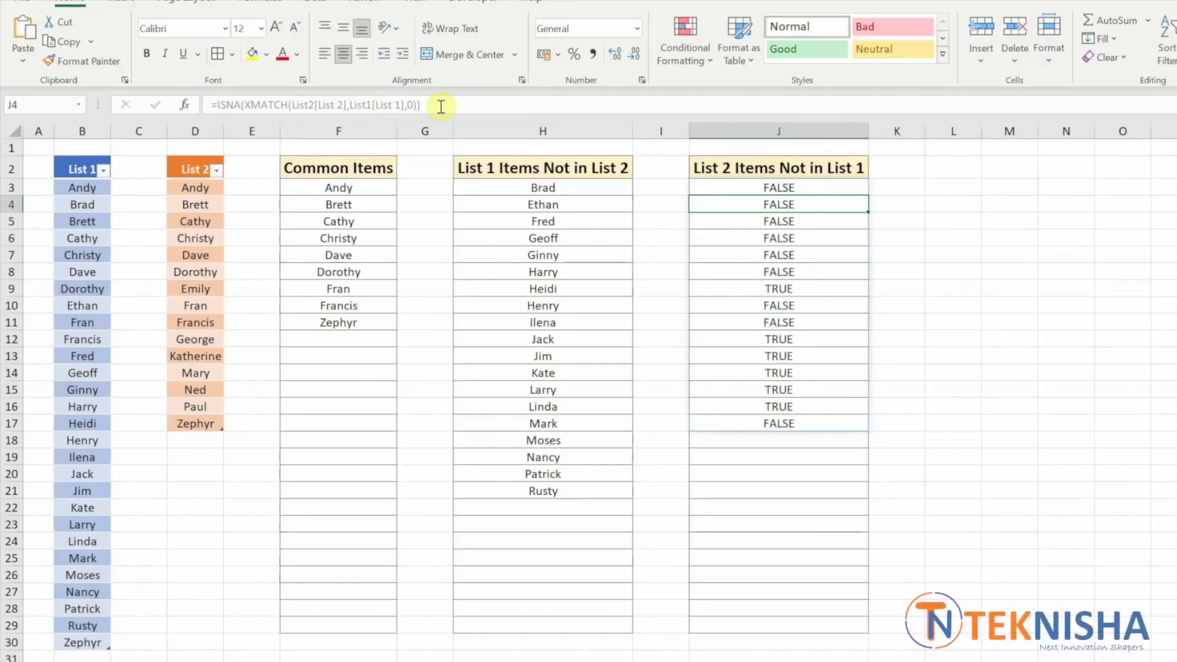
click(794, 189)
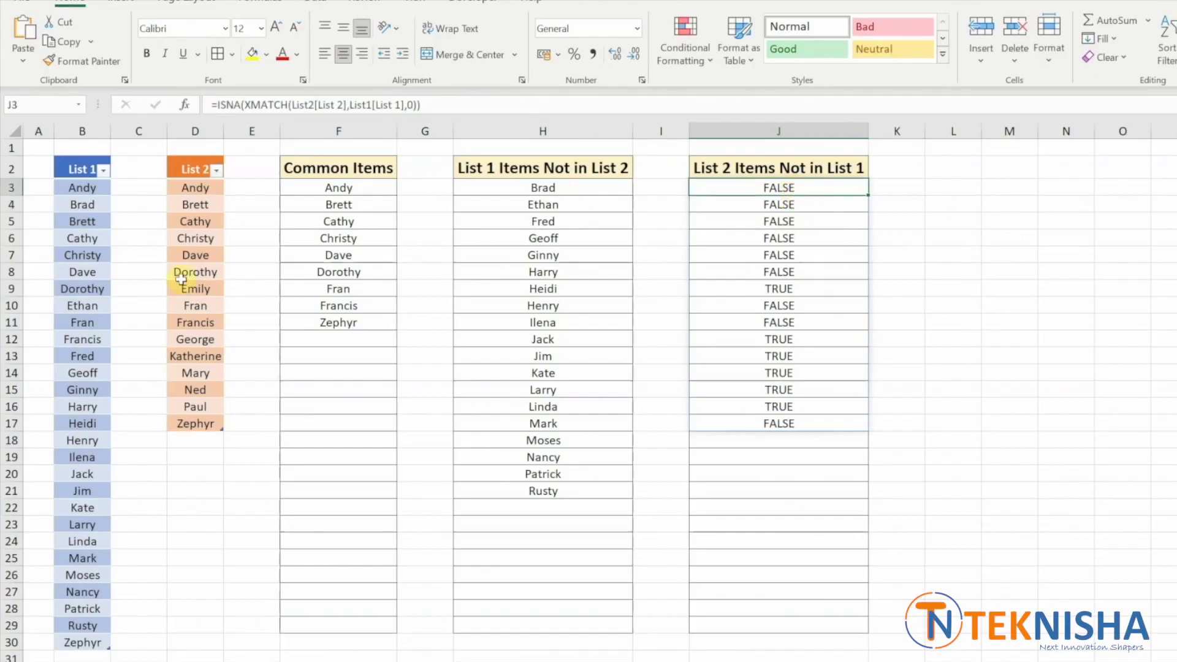
click(816, 290)
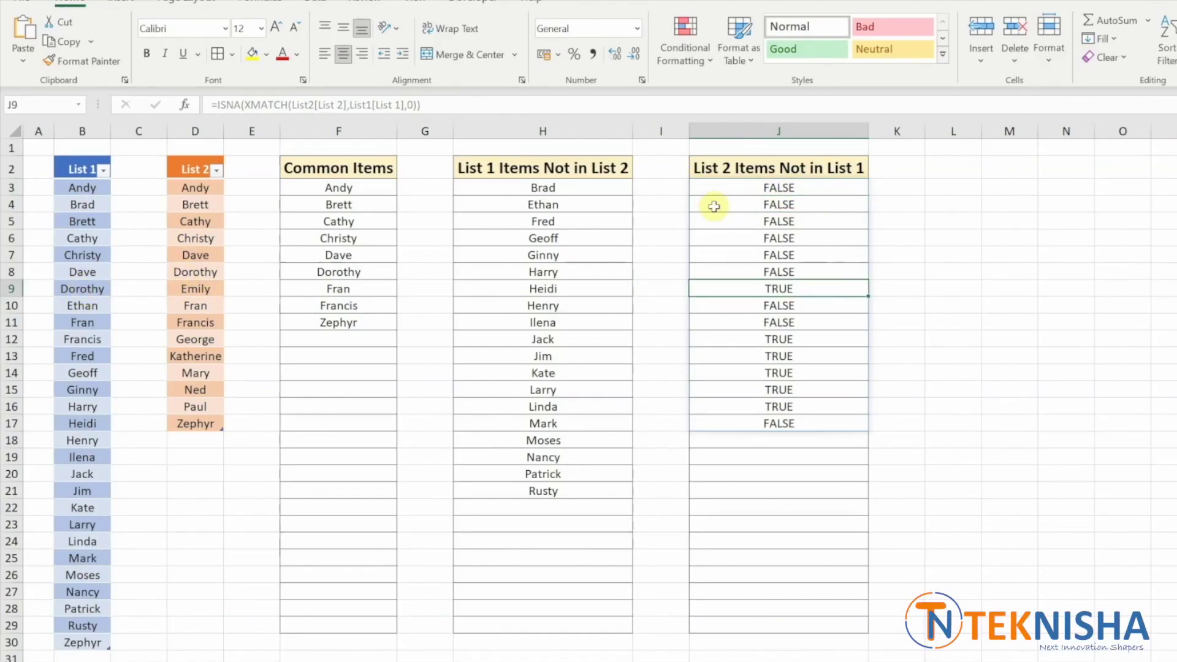
Step: Wrap J3's ISNA(XMATCH) formula in FILTER over List2[List 2] to spill Emily, George, Katherine, Mary, Ned, Paul
click(733, 188)
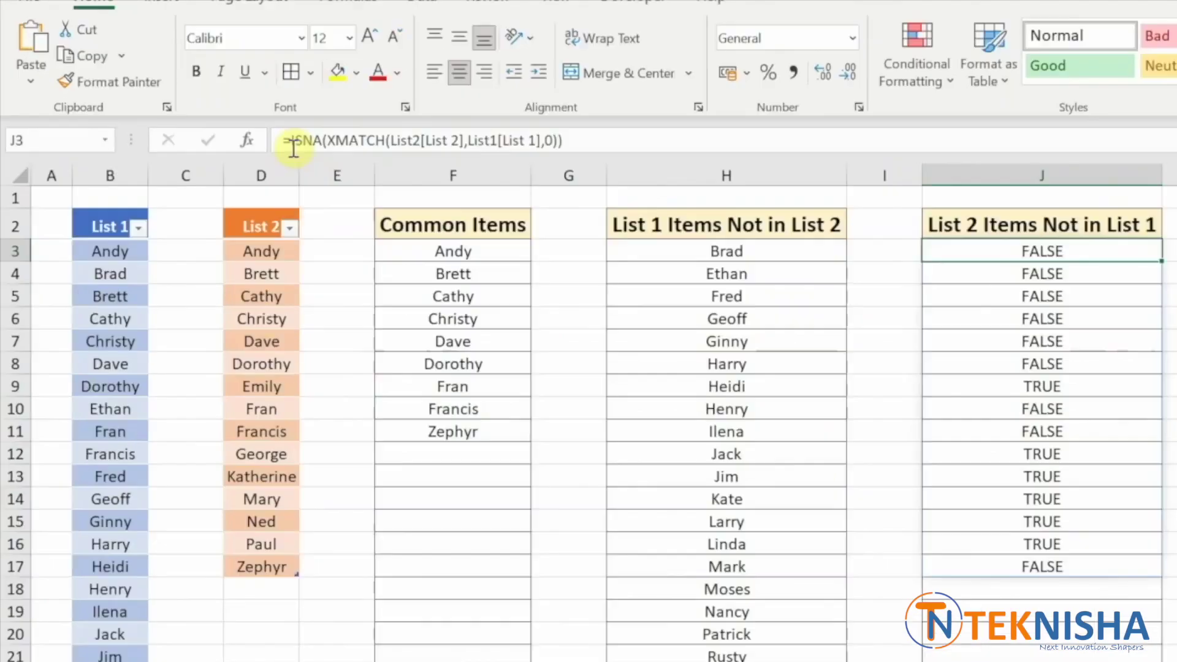
click(290, 141)
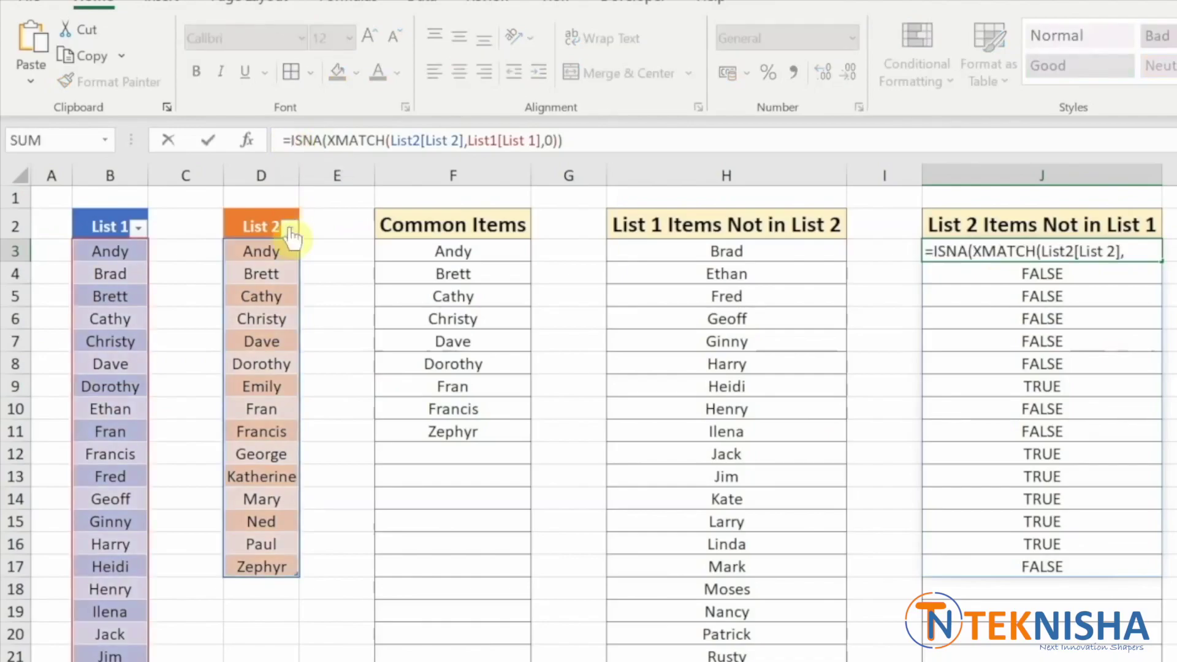
text(filter()
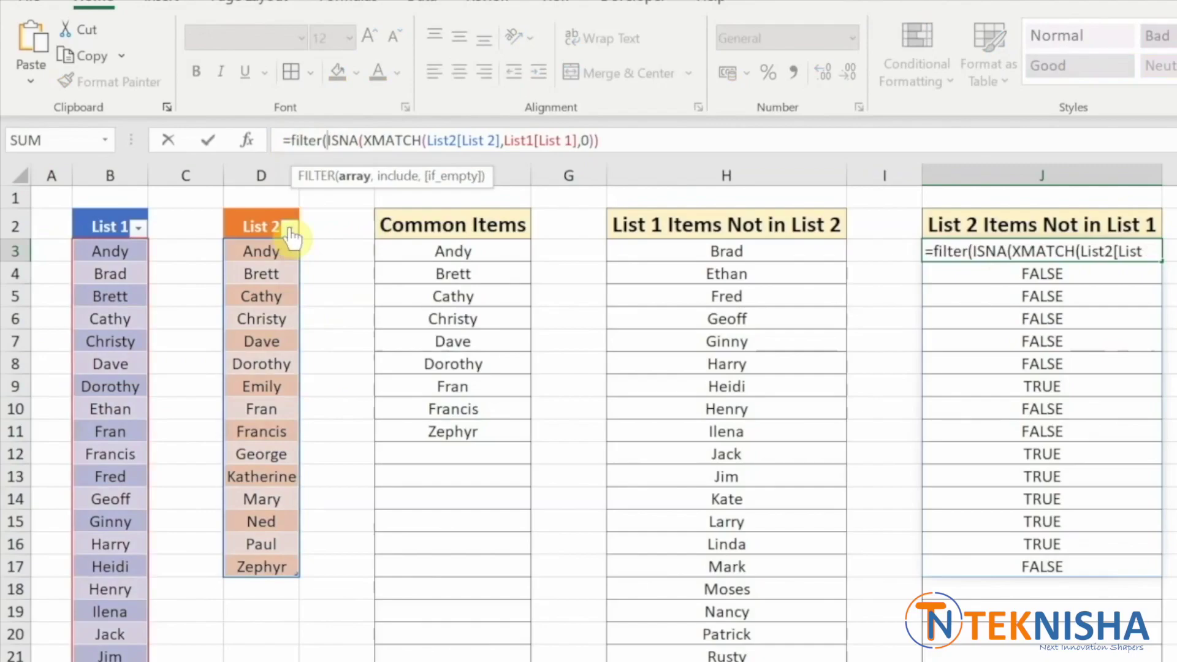
click(261, 208)
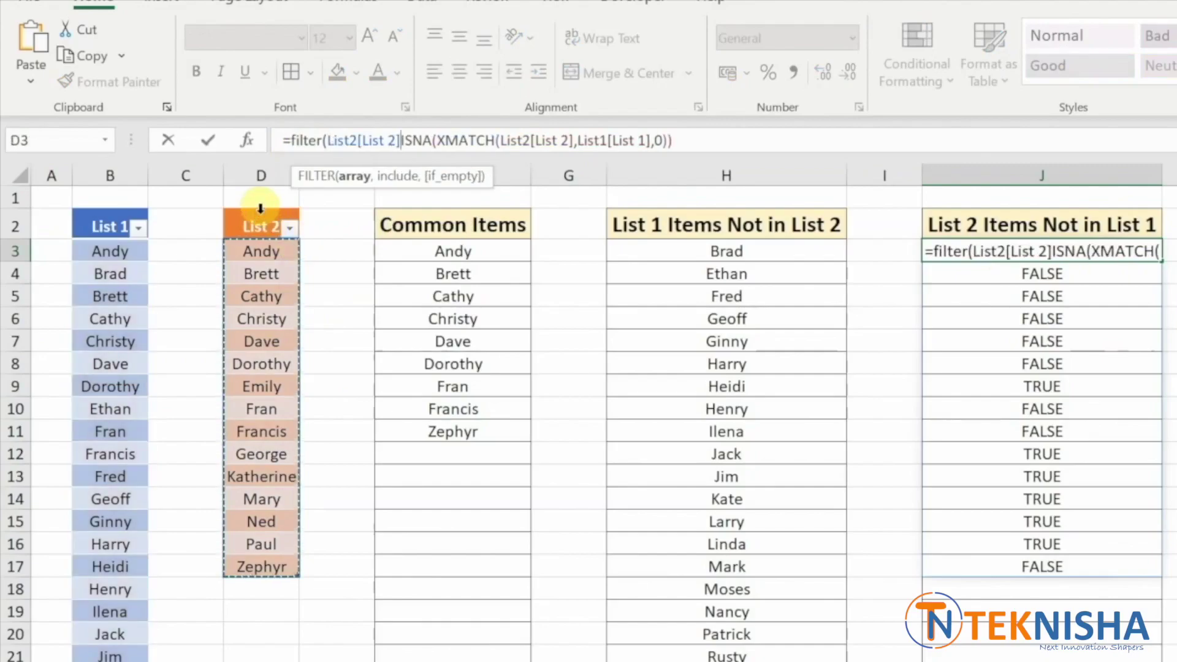
text(,)
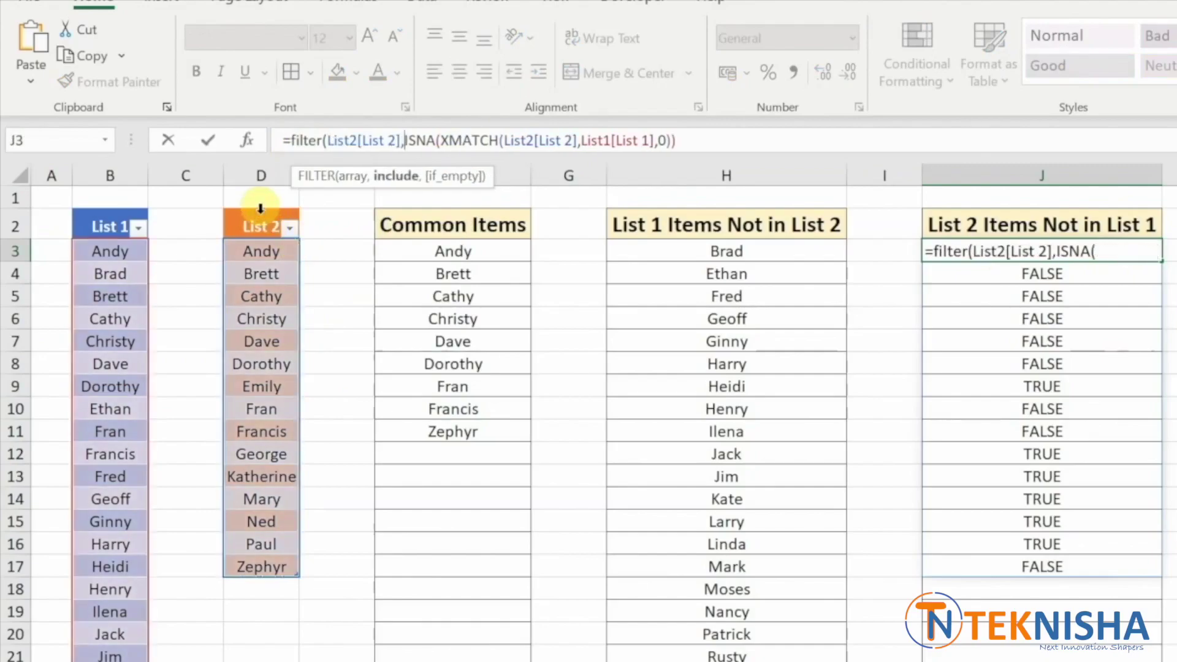
click(758, 136)
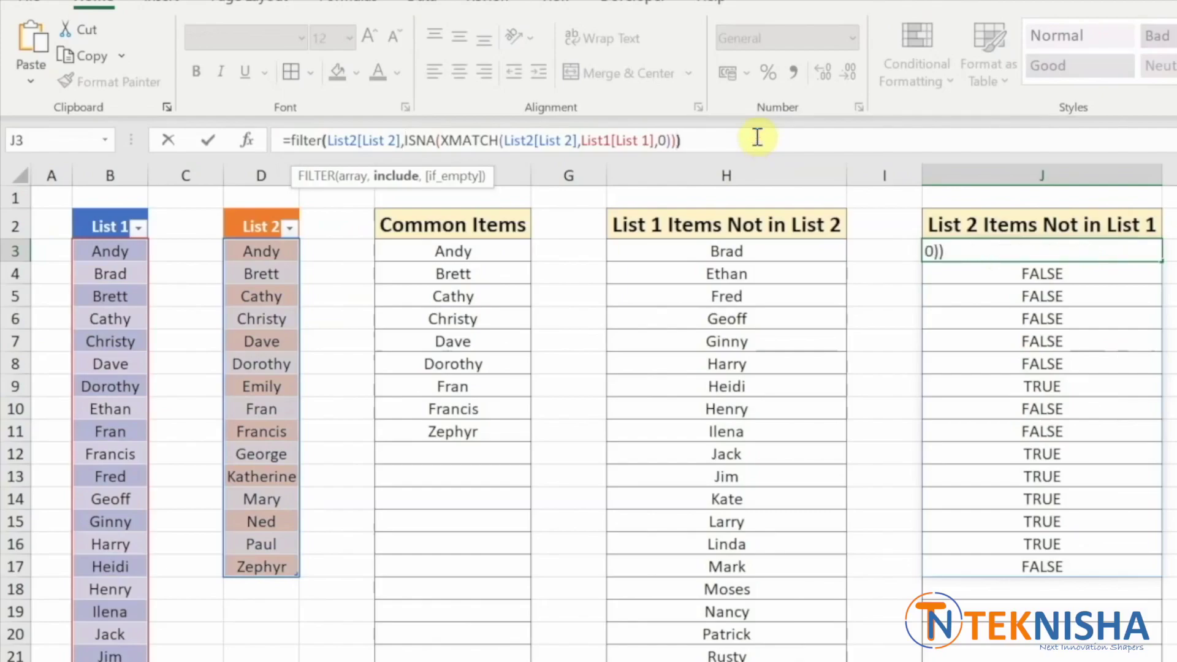
text())
key(Return)
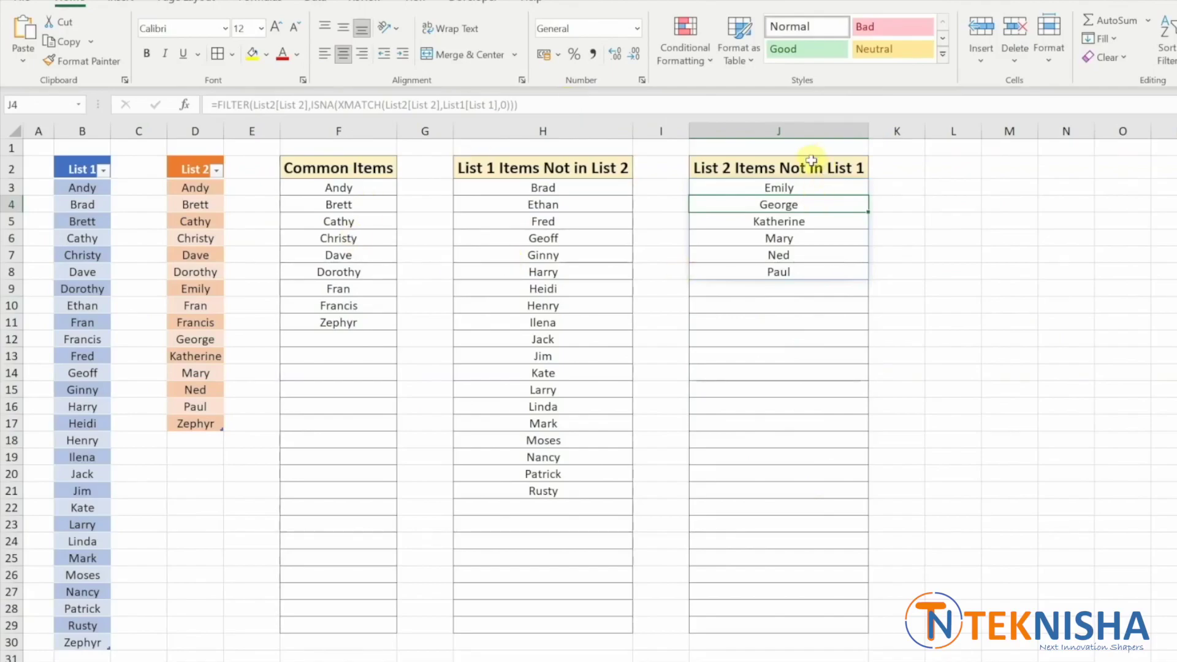
click(194, 423)
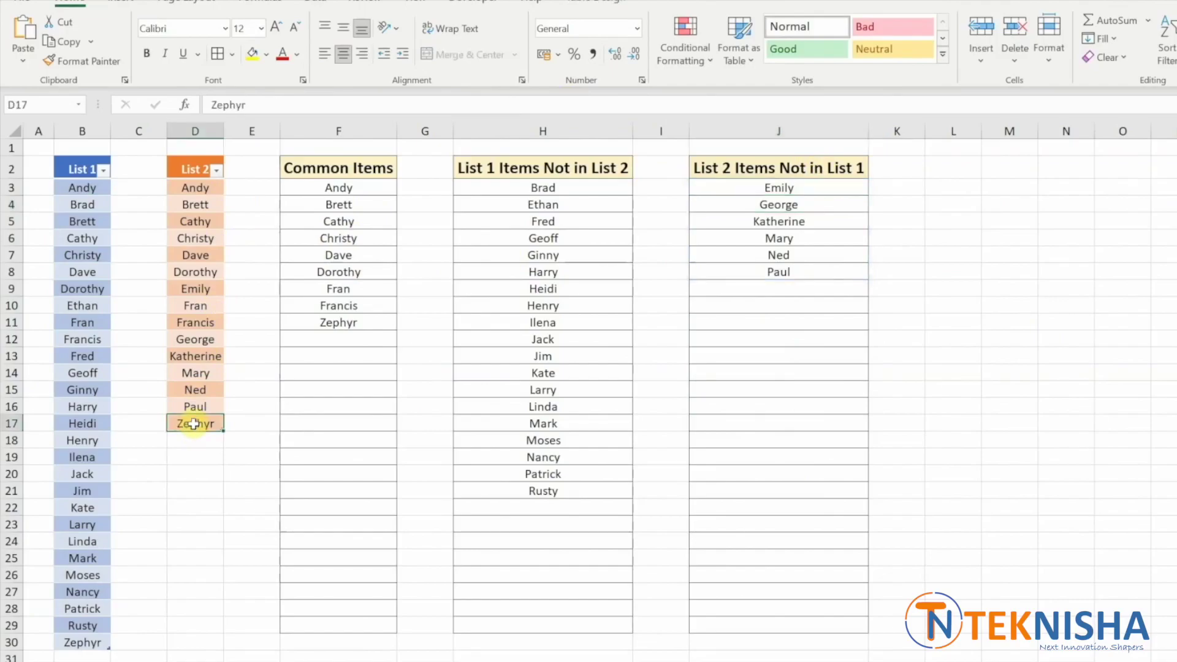
Step: Delete Zephyr's row (cell D17) from the List 2 table
right_click(194, 423)
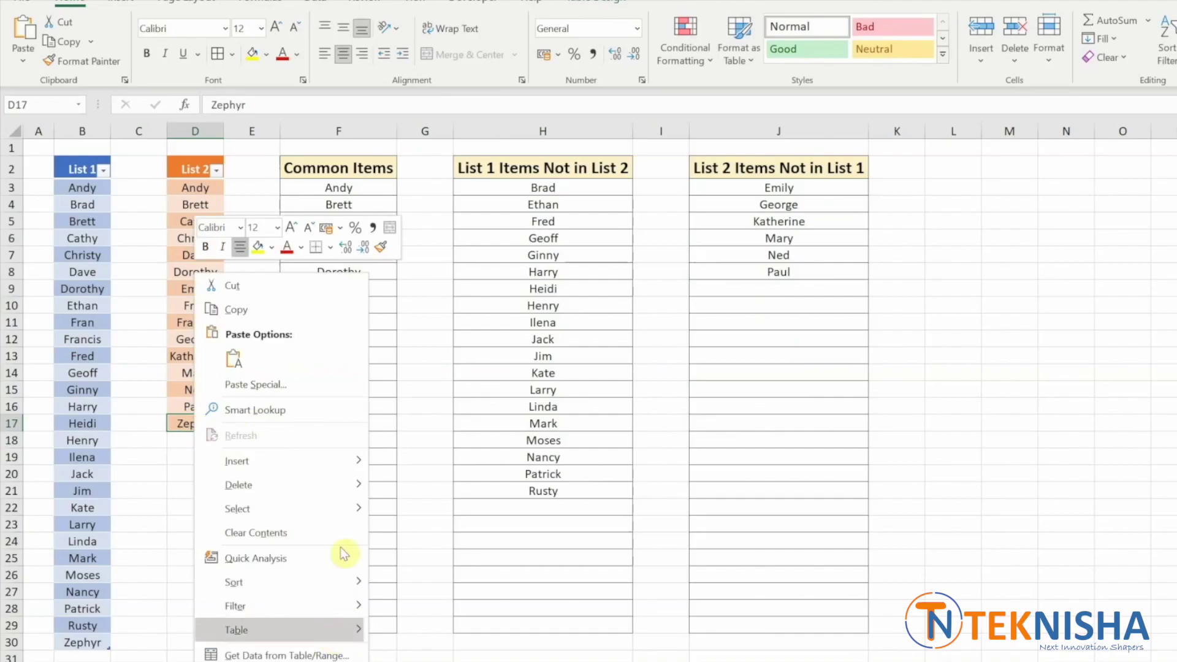
mouse_move(352, 486)
click(414, 510)
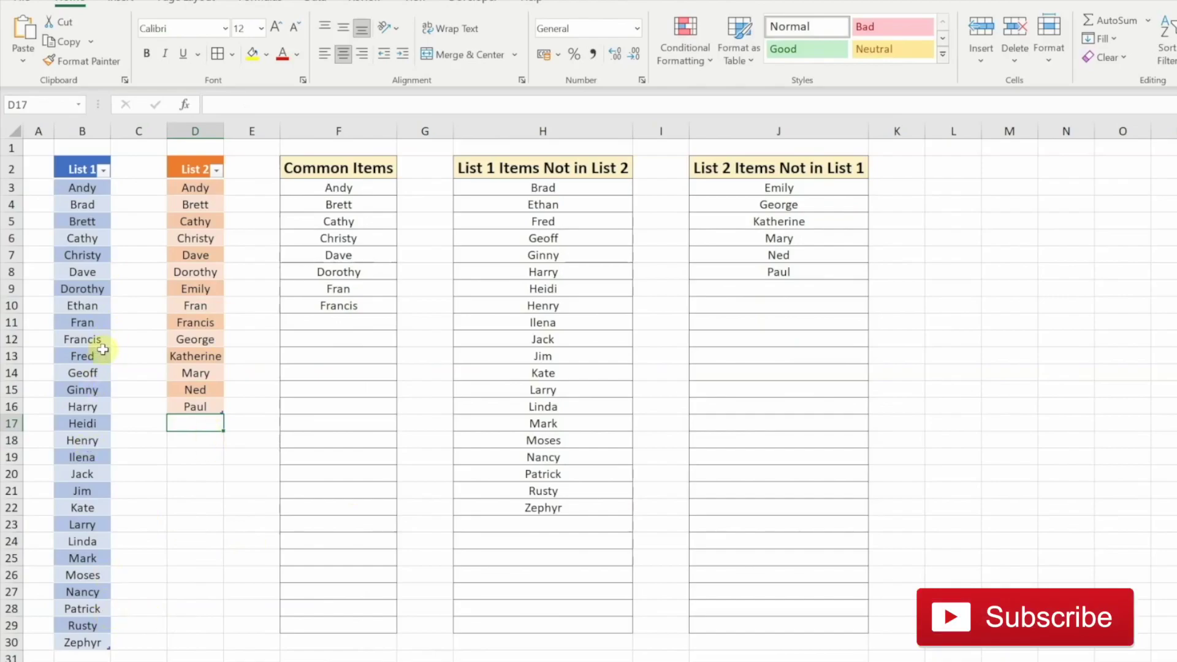
click(92, 322)
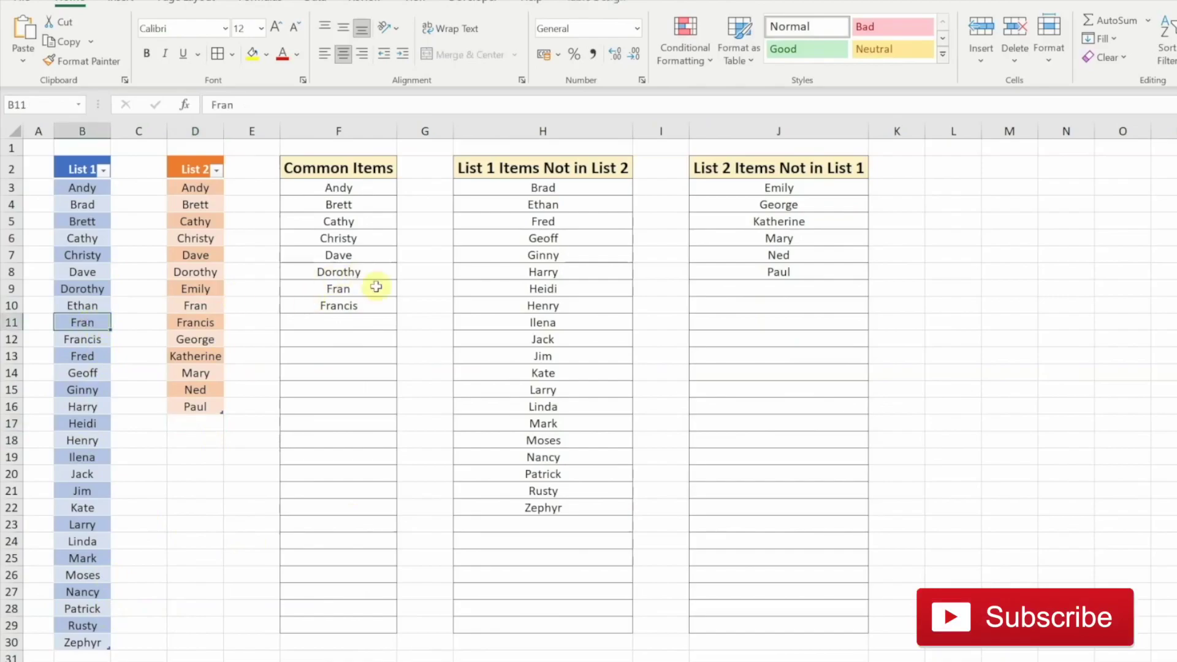
Step: Delete Fran's row (cell B11) from the List 1 table
right_click(89, 323)
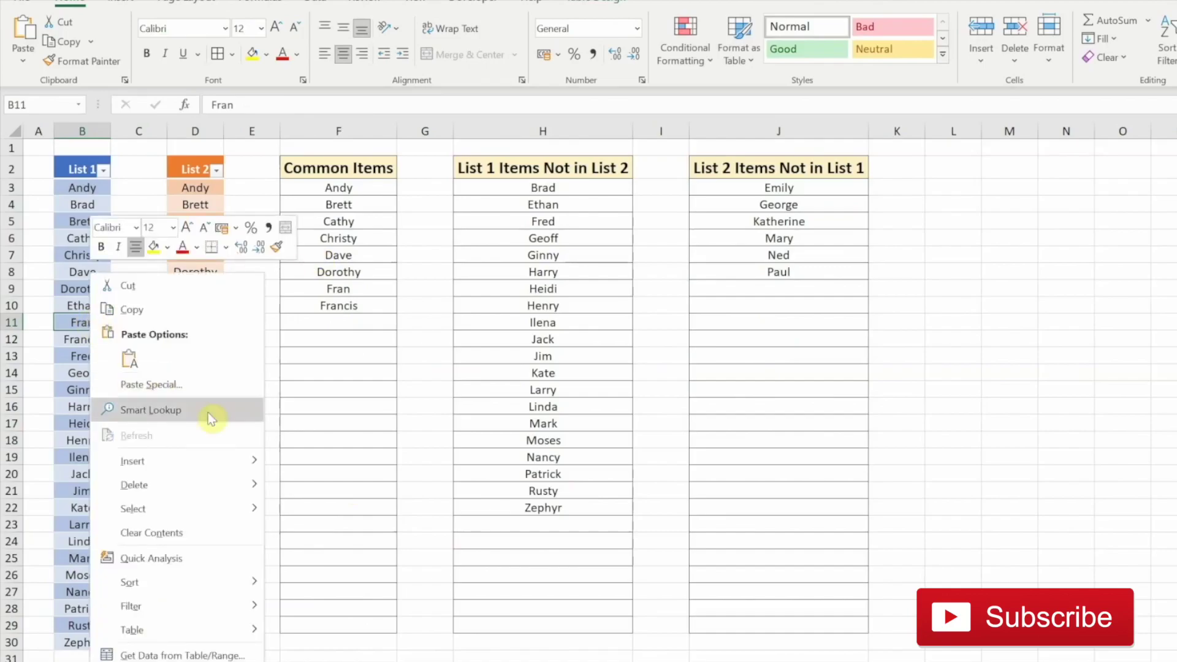
mouse_move(253, 492)
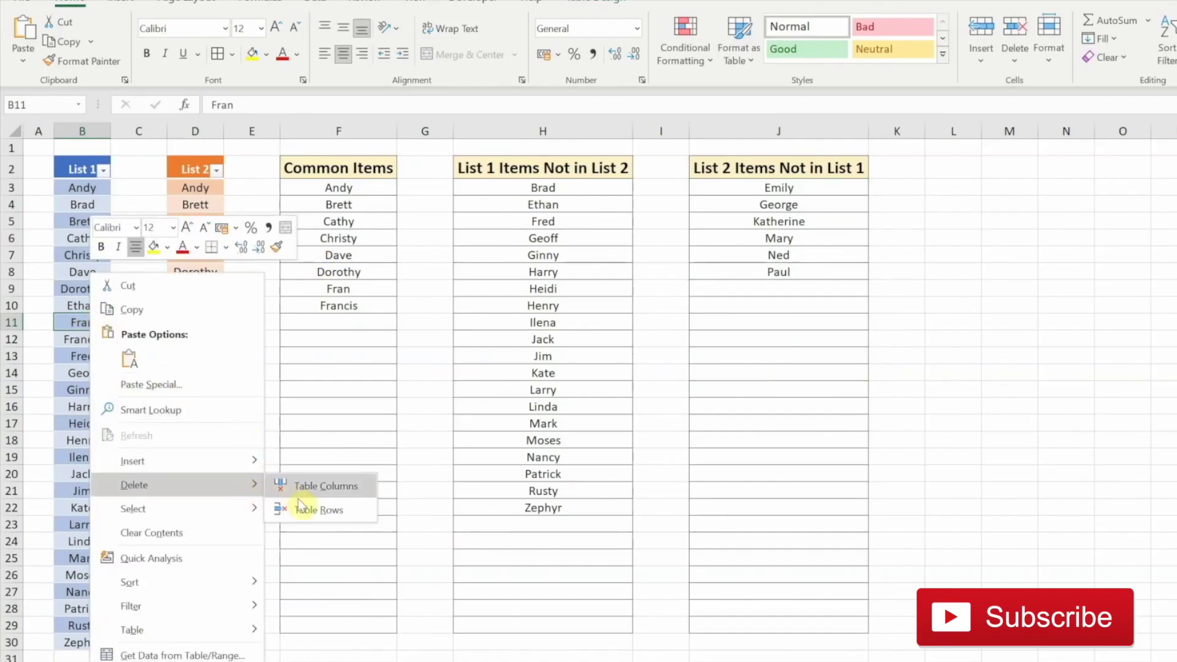
click(302, 509)
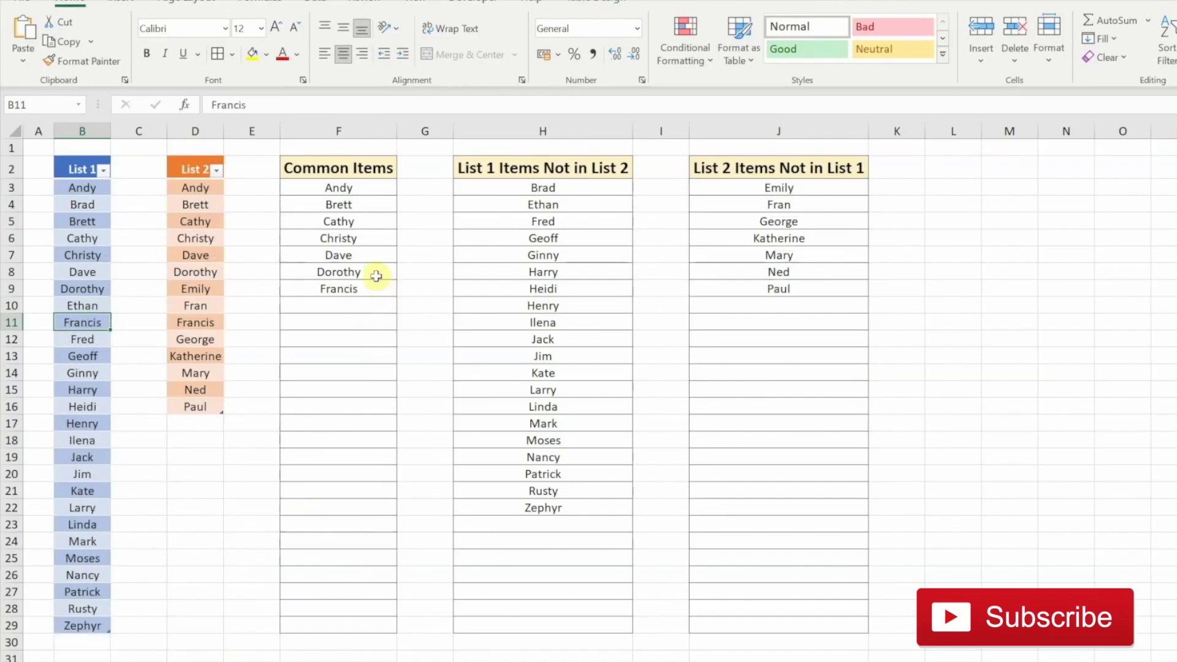